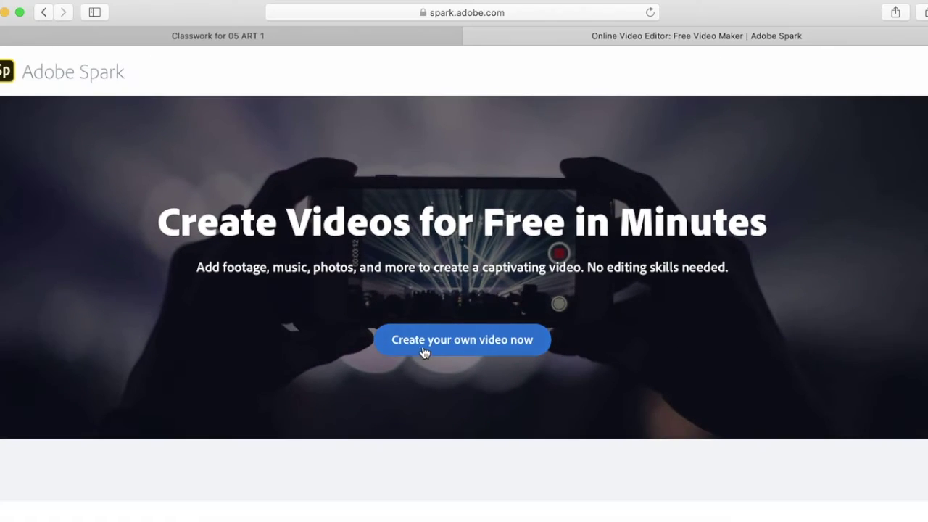
# Start a new video project with 'Create your own video now'.
pyautogui.click(491, 348)
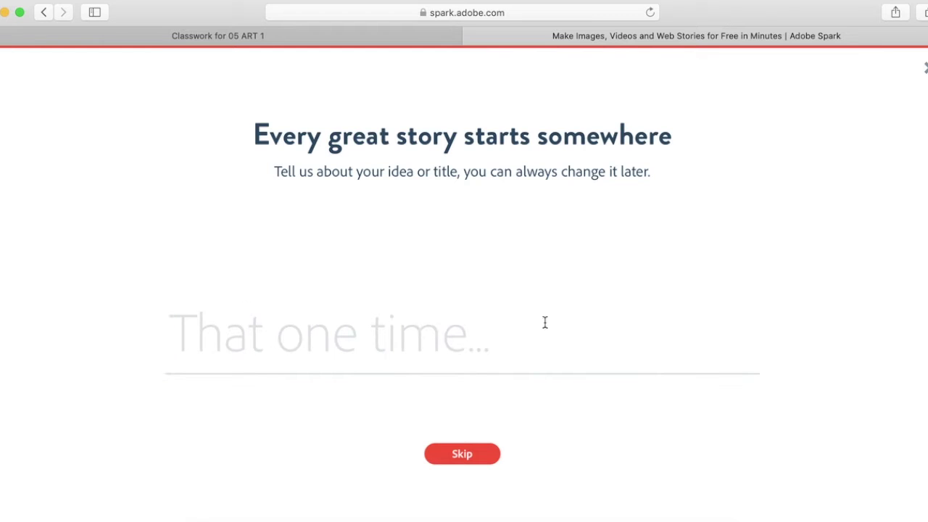
# Skip the title prompt, pick the Teach a Lesson template, and dismiss the quick tips.
pyautogui.click(470, 457)
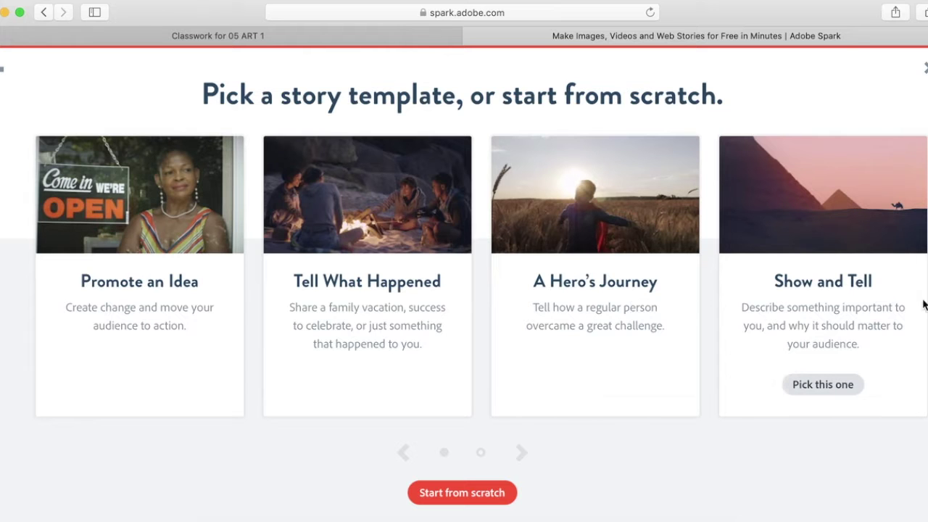
pyautogui.hscroll(5, 917, 308)
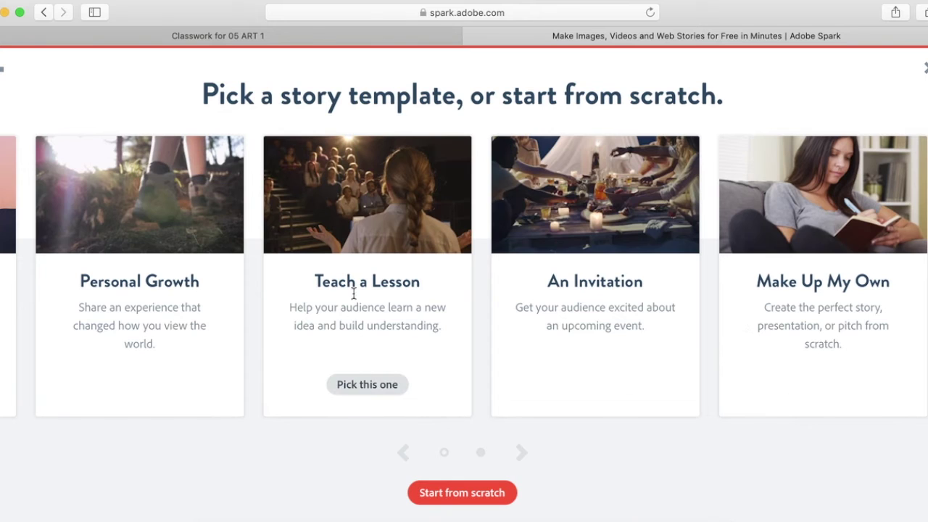
pyautogui.click(381, 389)
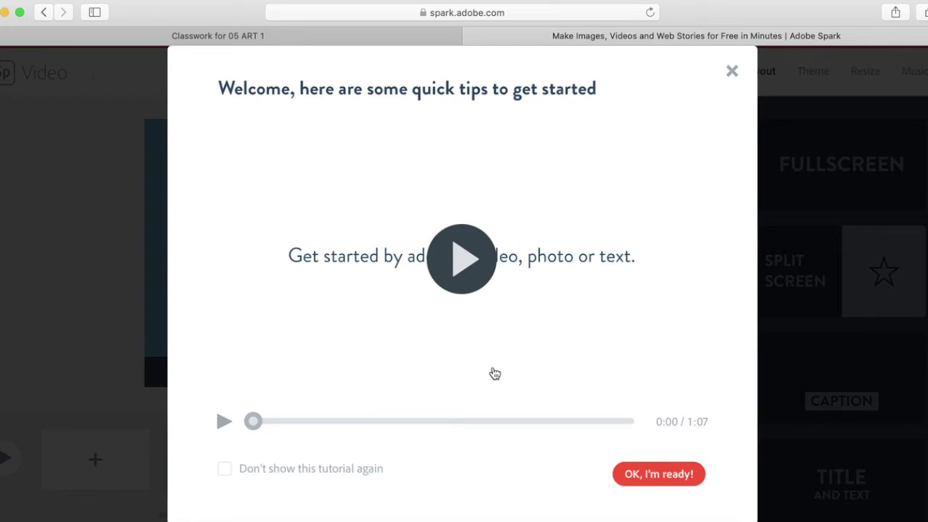
pyautogui.press('Escape')
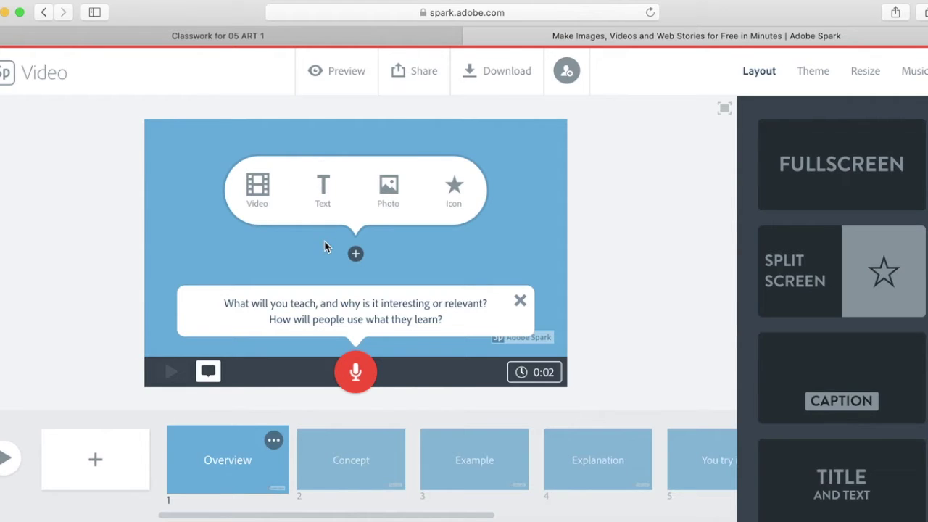
# Title the Overview slide 'Create your own video' and show the theme choices.
pyautogui.click(325, 190)
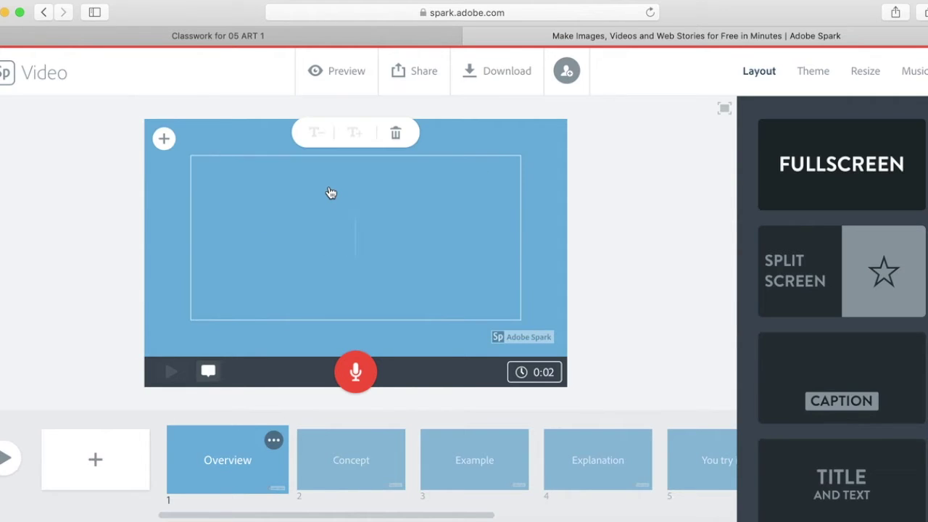
pyautogui.write('cr')
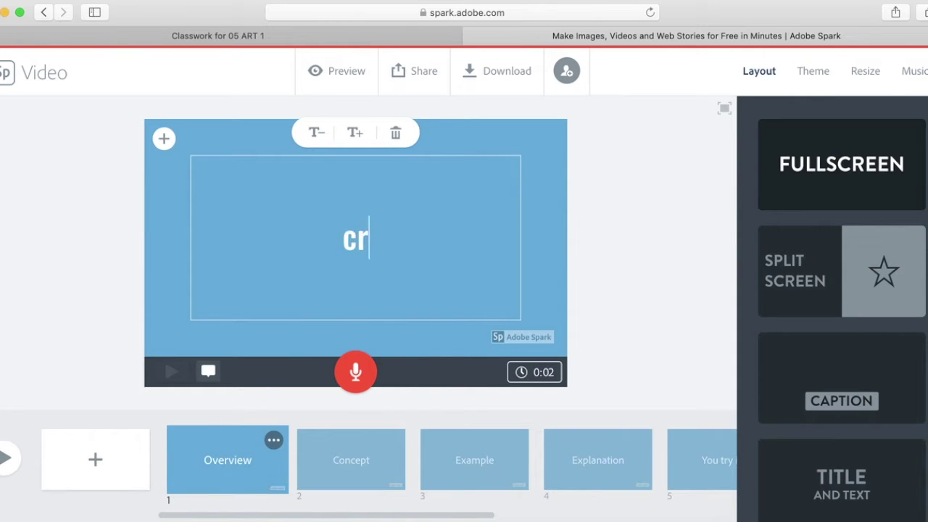
pyautogui.press('BackSpace')
pyautogui.press('BackSpace')
pyautogui.write('Create your own video')
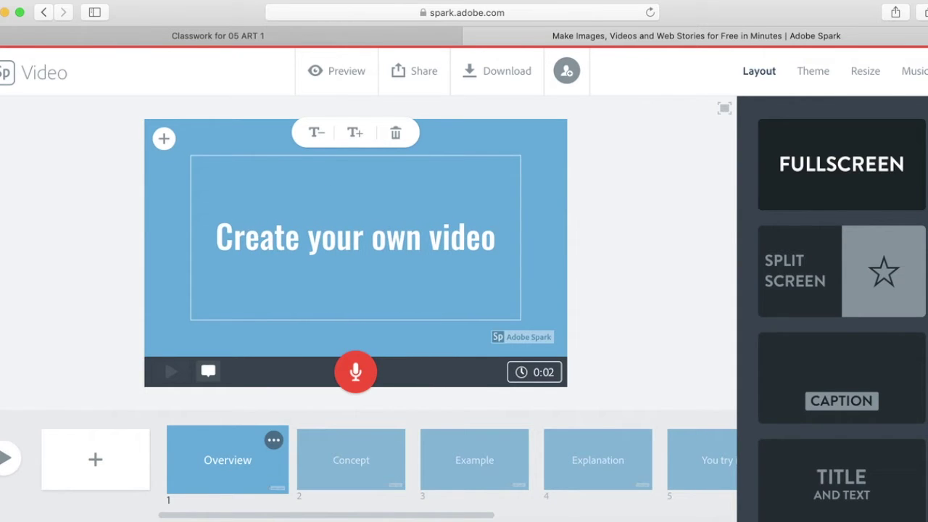
pyautogui.click(813, 73)
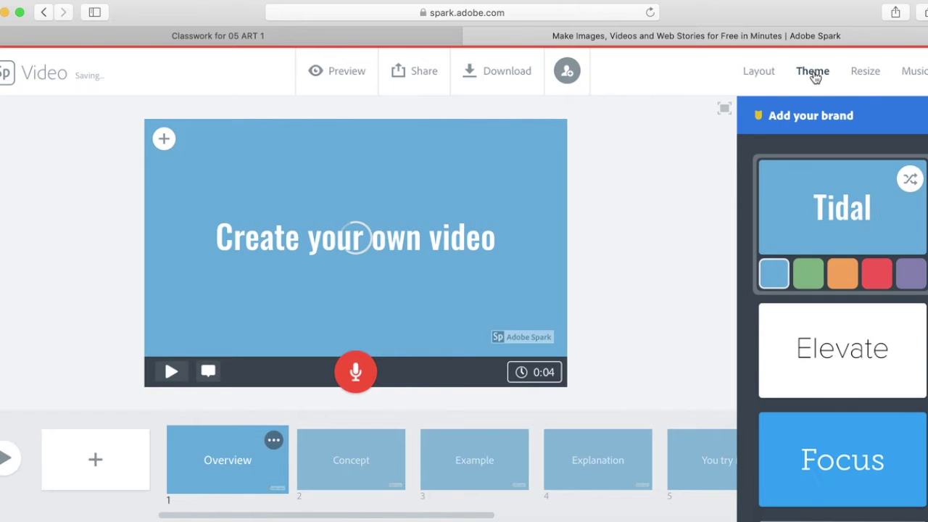
# Try the Sage and navy Mega themes, then settle on Sage for the whole video.
pyautogui.scroll(-3, 850, 387)
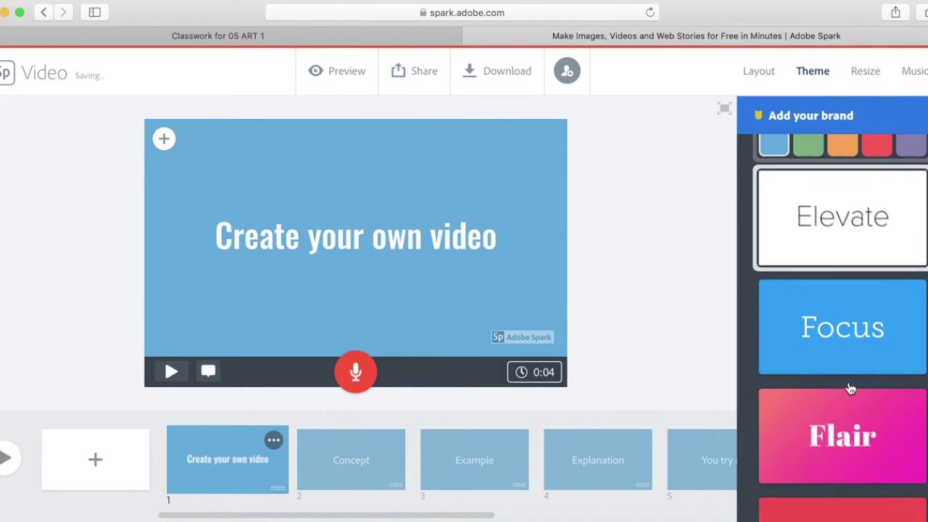
pyautogui.scroll(-7, 849, 389)
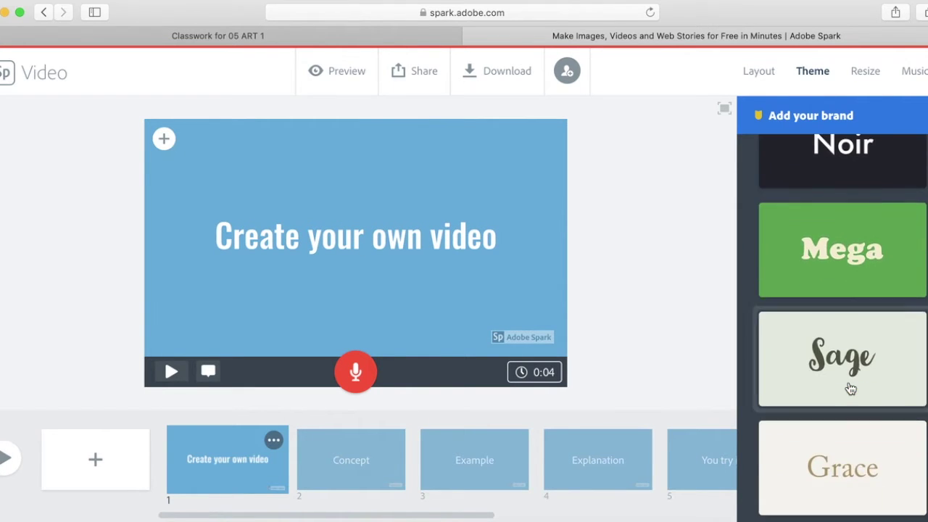
pyautogui.click(850, 389)
pyautogui.scroll(2, 851, 390)
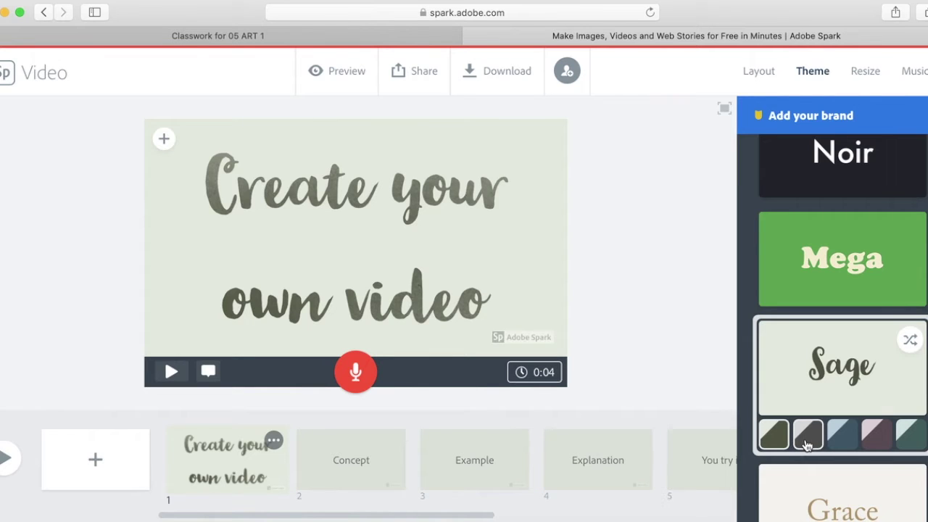
pyautogui.click(846, 272)
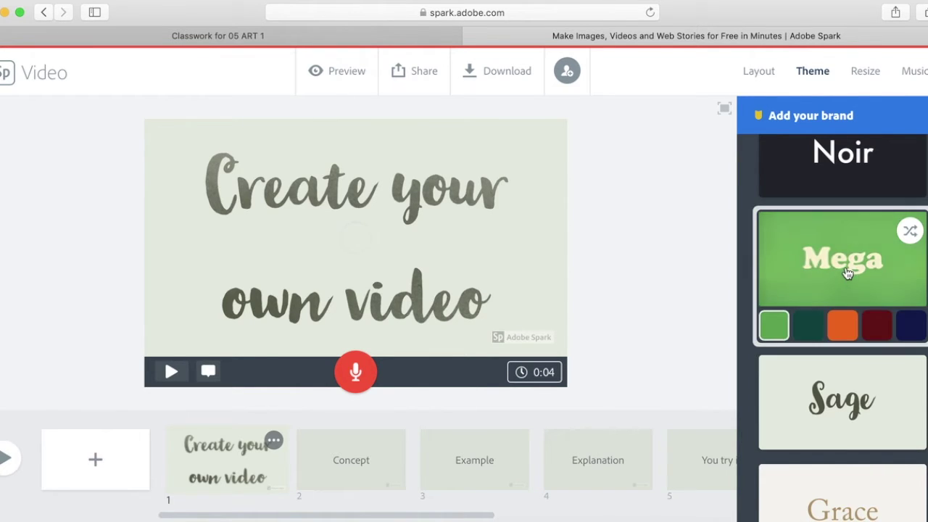
pyautogui.click(899, 332)
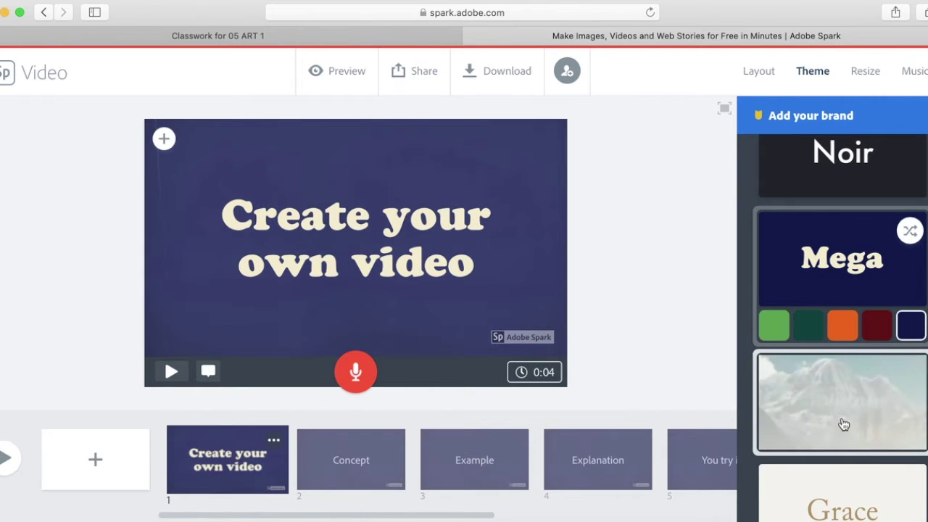
pyautogui.click(844, 424)
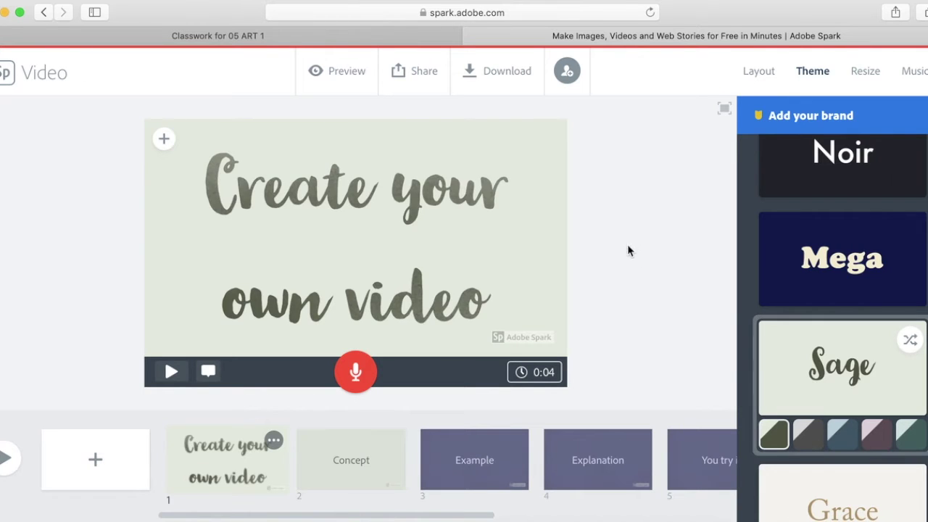
pyautogui.click(381, 304)
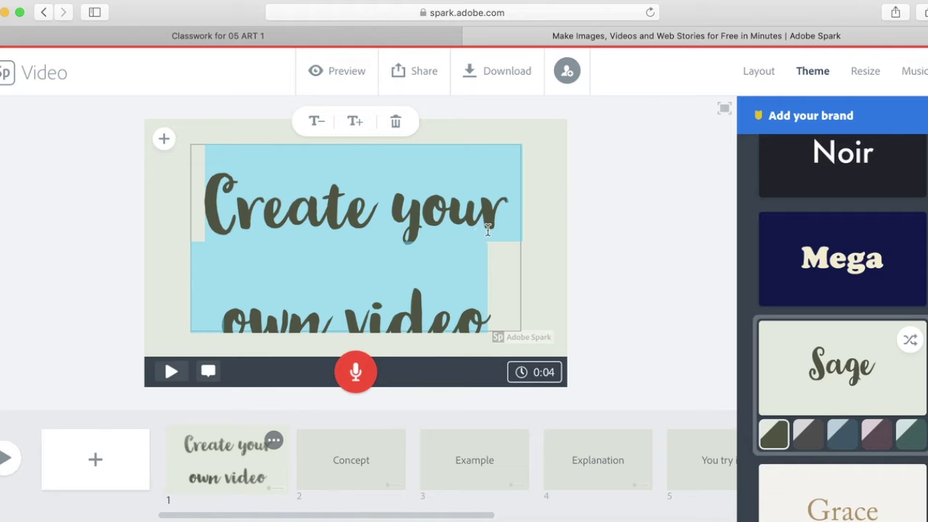
# Change the title to 'Your own video' and begin recording its voiceover.
pyautogui.moveTo(422, 211); pyautogui.dragTo(205, 210)
pyautogui.write('Y')
pyautogui.click(568, 185)
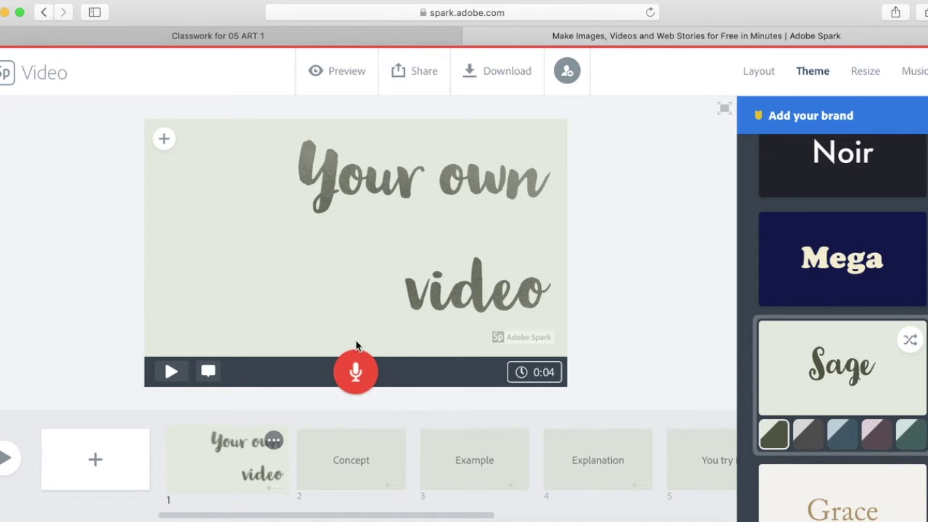
pyautogui.click(359, 373)
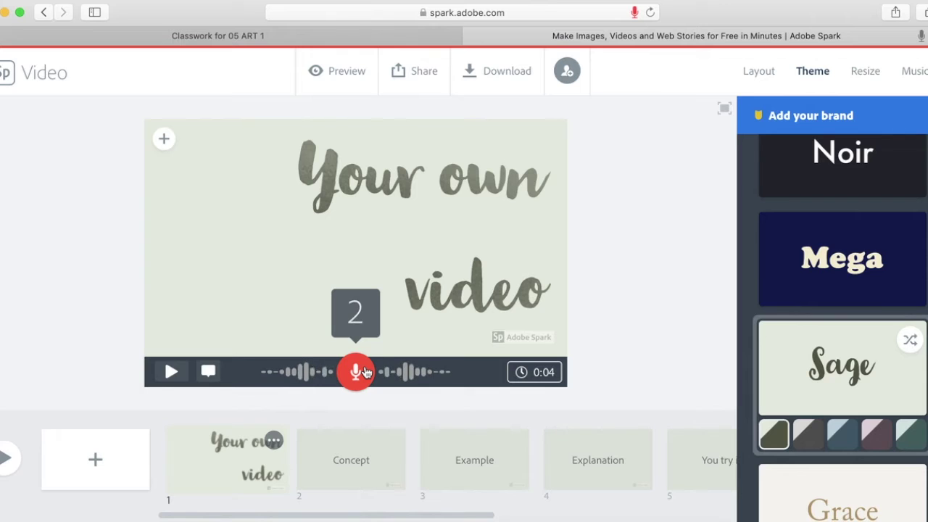
# Record the title slide's narration, then go to the Concept slide.
pyautogui.moveTo(365, 371); pyautogui.dragTo(362, 373)
pyautogui.click(361, 467)
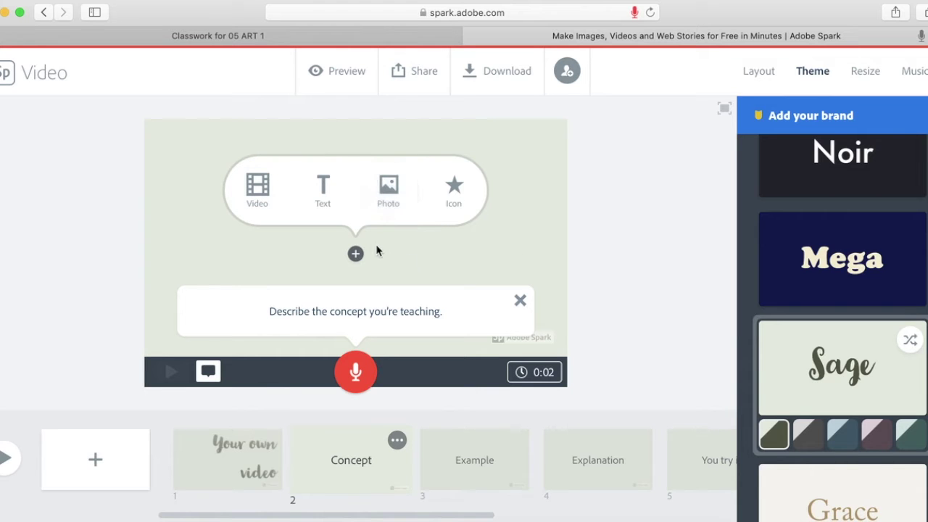
# Place a free laptop-on-desk photo, found by searching 'computer', on the Concept slide.
pyautogui.click(396, 191)
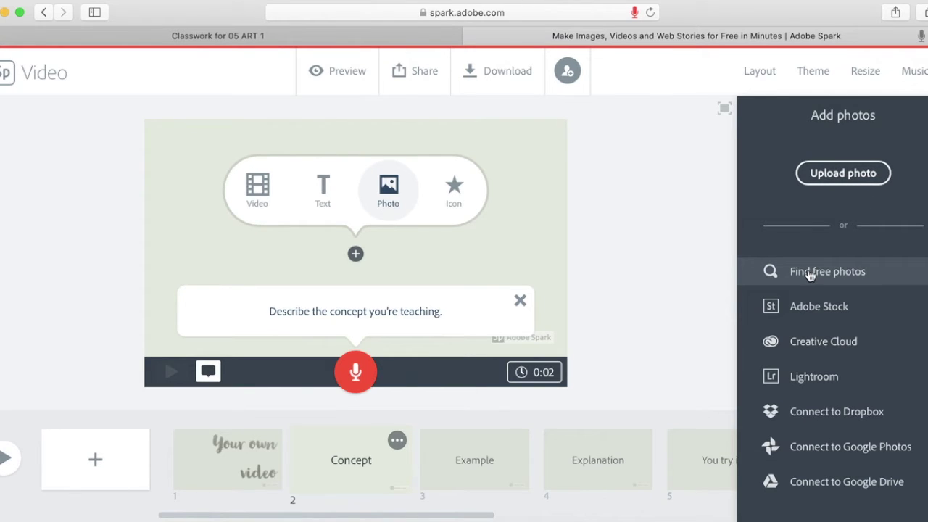
pyautogui.click(811, 281)
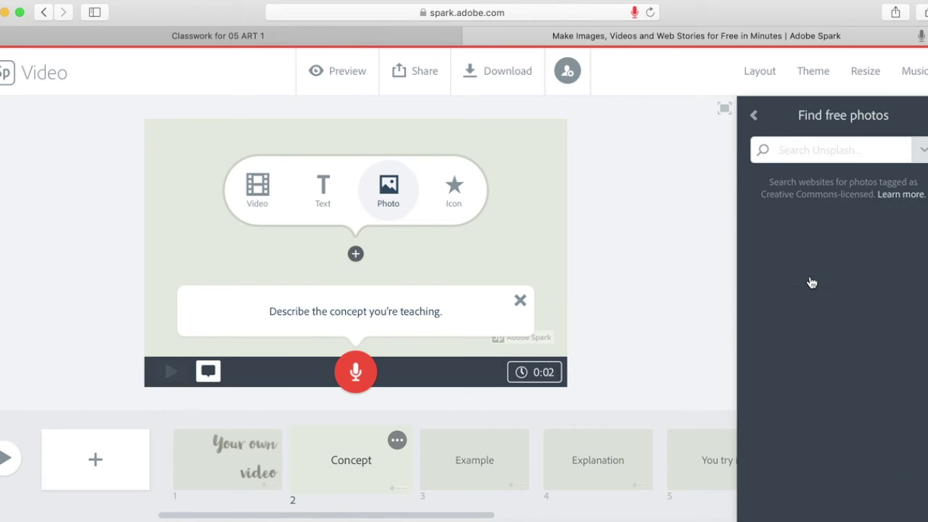
pyautogui.write('computer')
pyautogui.press('Return')
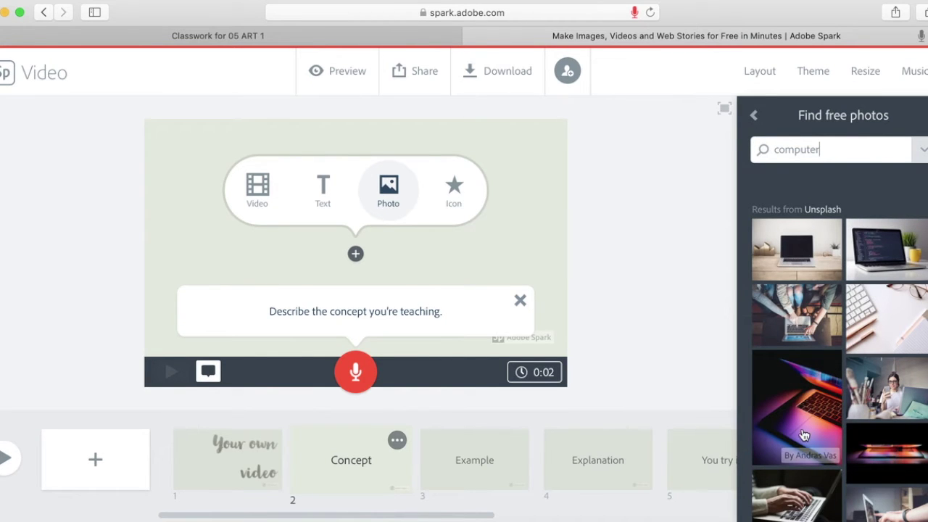
pyautogui.click(804, 253)
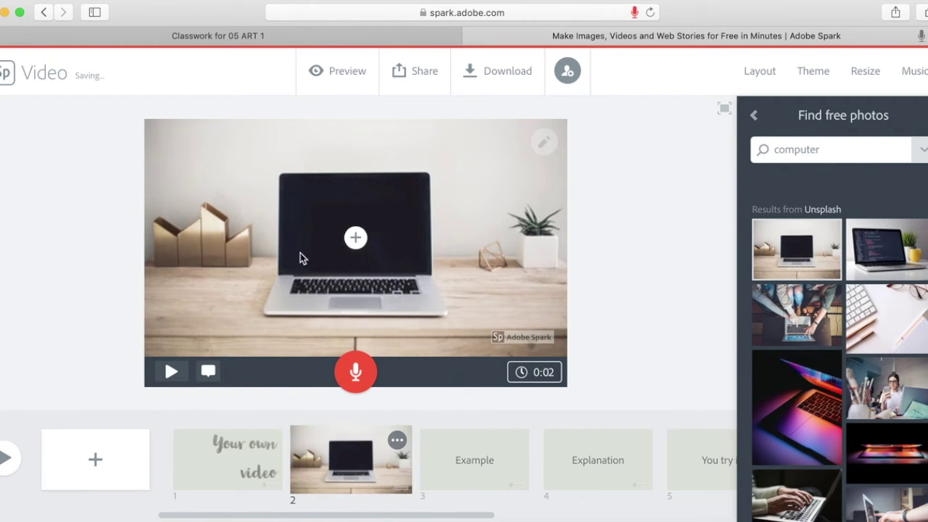
# Close the photo and text options on the laptop slide and go to the Example slide.
pyautogui.click(356, 239)
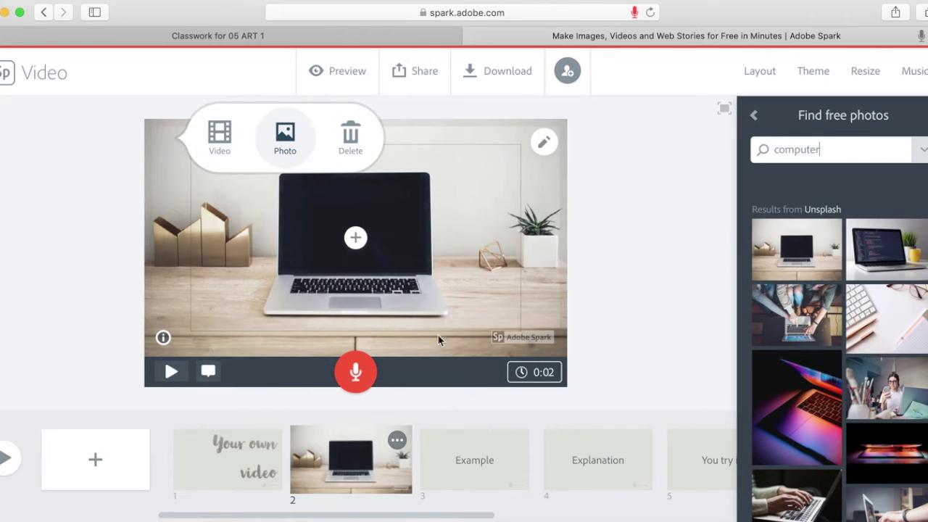
pyautogui.click(446, 351)
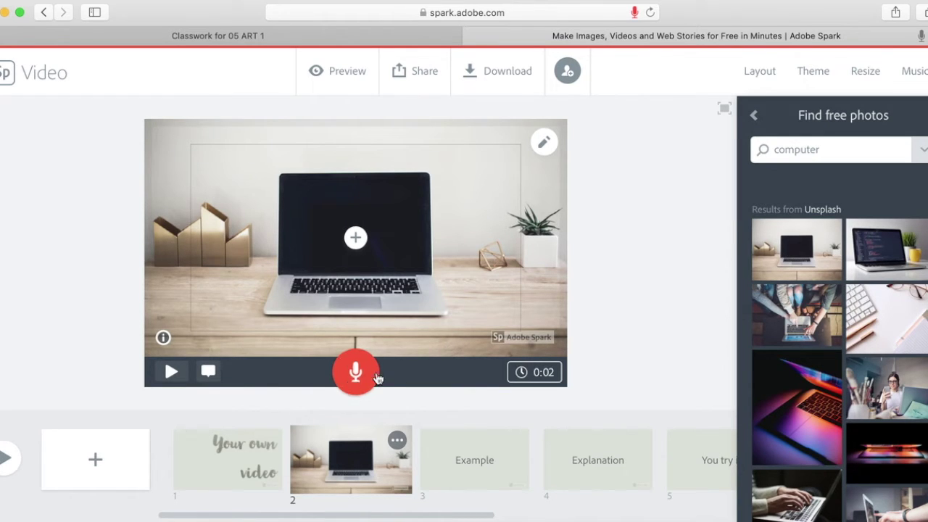
pyautogui.click(355, 241)
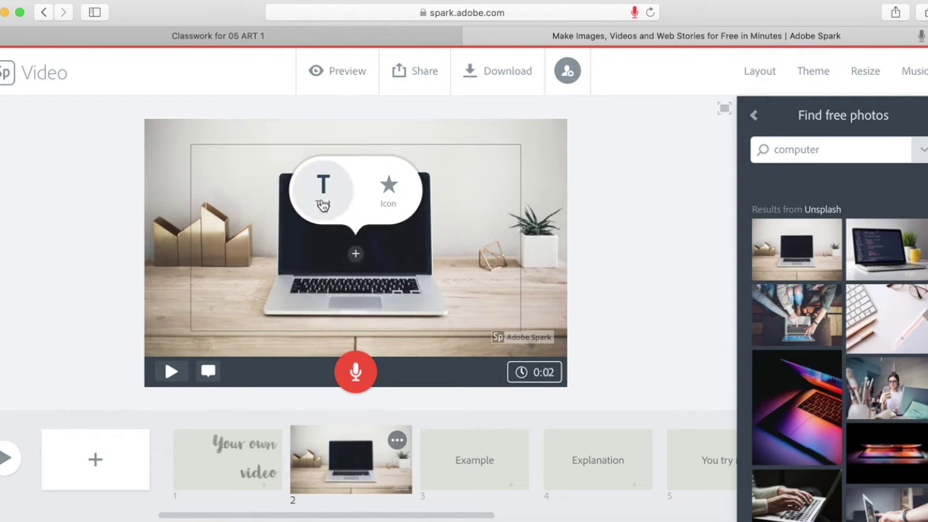
pyautogui.click(540, 273)
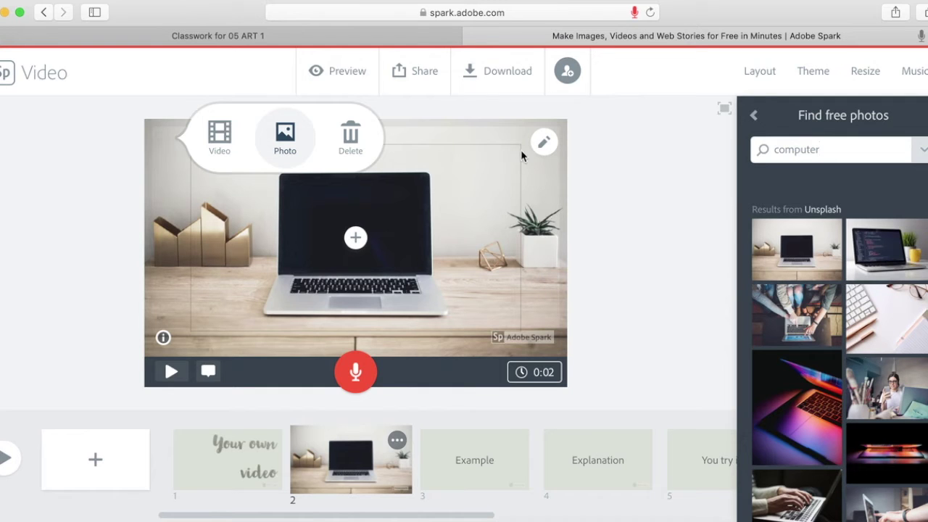
pyautogui.click(410, 378)
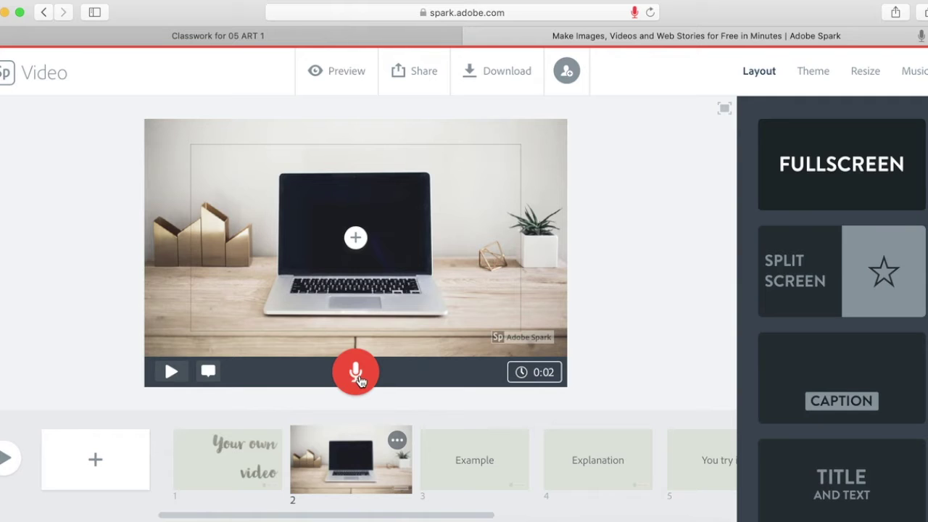
pyautogui.click(472, 464)
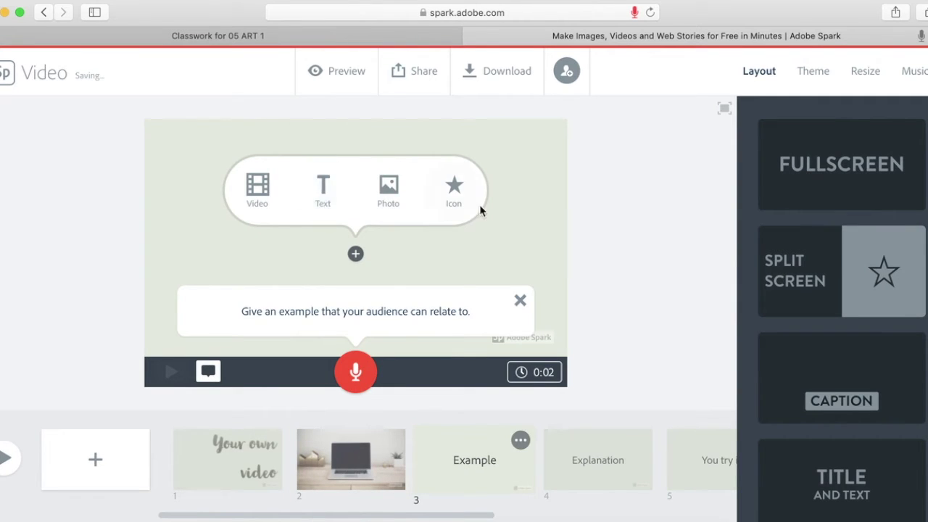
# Add the second Adobe Stock result for 'video' to the Example slide and record narration.
pyautogui.click(388, 189)
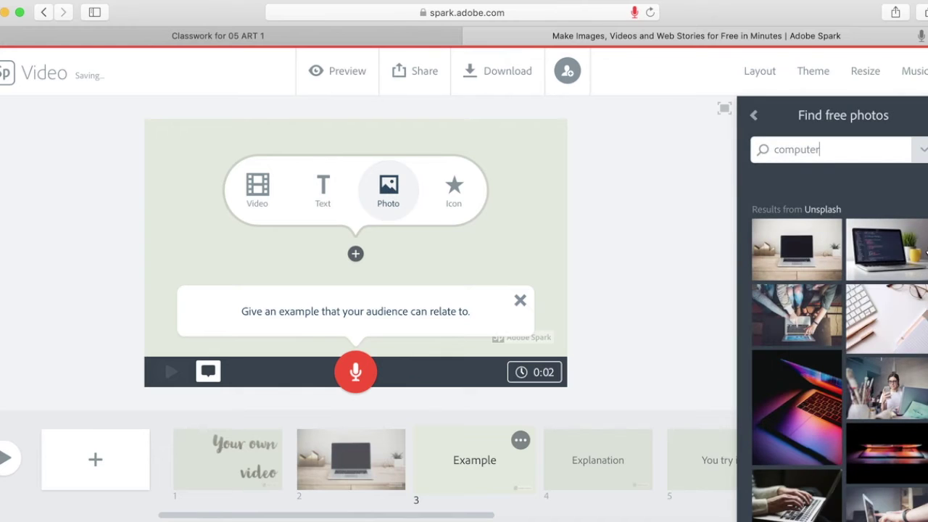
pyautogui.moveTo(824, 150); pyautogui.dragTo(772, 151)
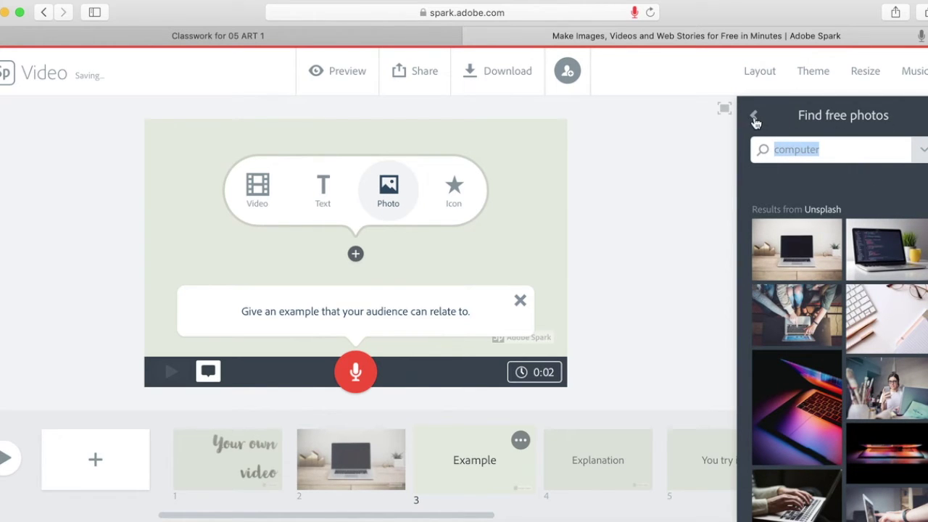
pyautogui.click(755, 123)
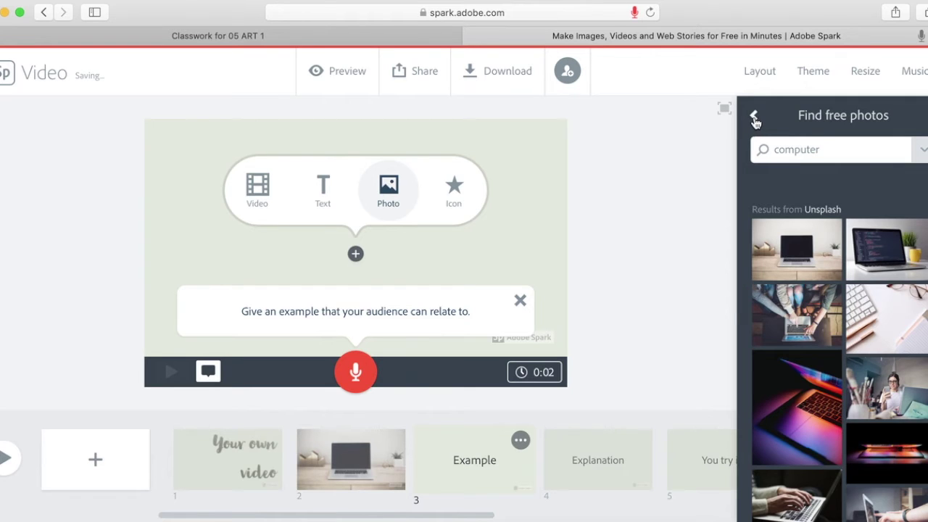
pyautogui.click(756, 123)
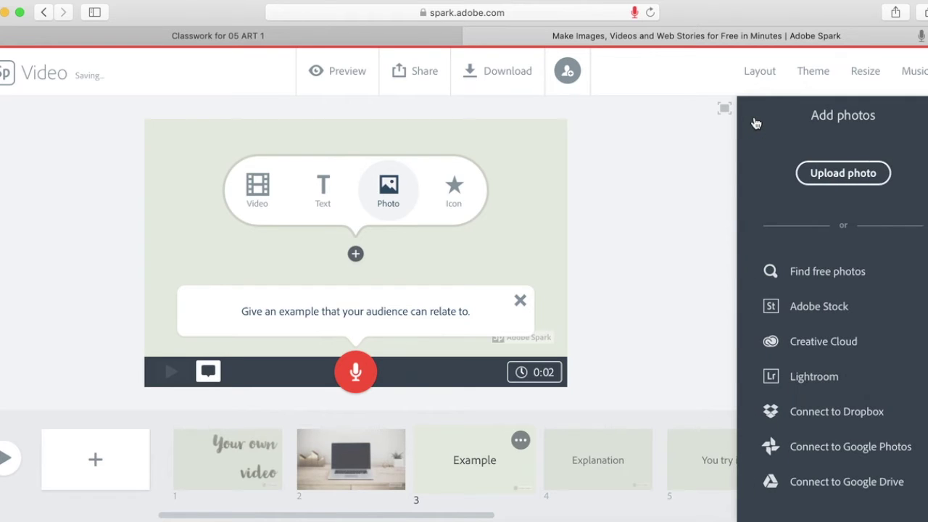
pyautogui.click(832, 310)
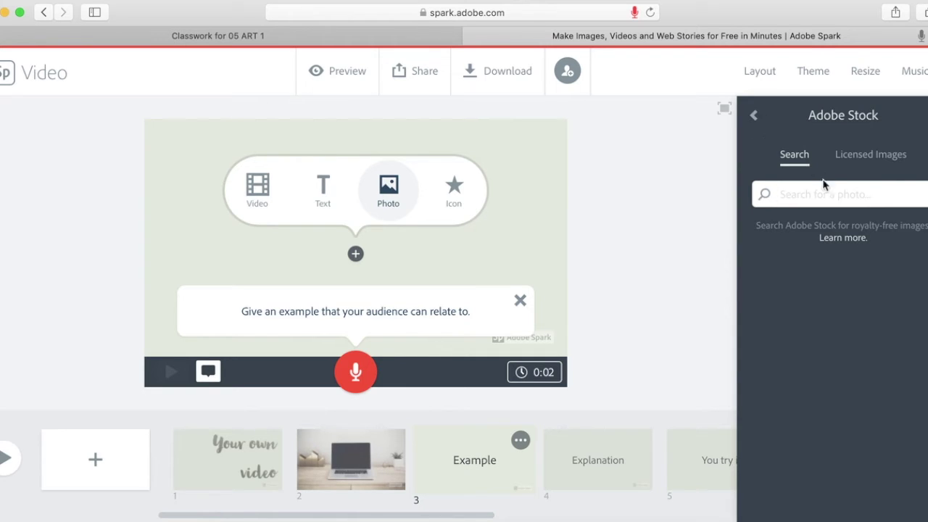
pyautogui.write('video')
pyautogui.press('Return')
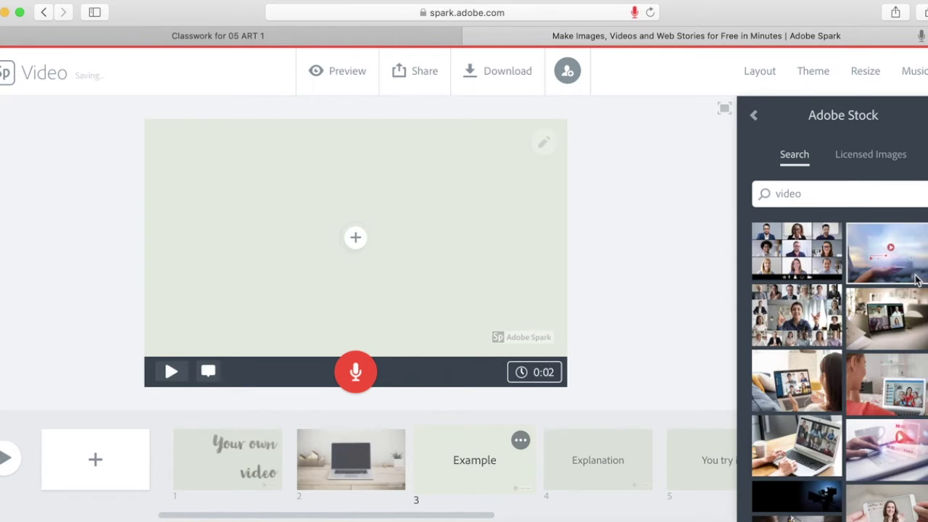
pyautogui.click(886, 253)
pyautogui.moveTo(355, 371); pyautogui.dragTo(340, 391)
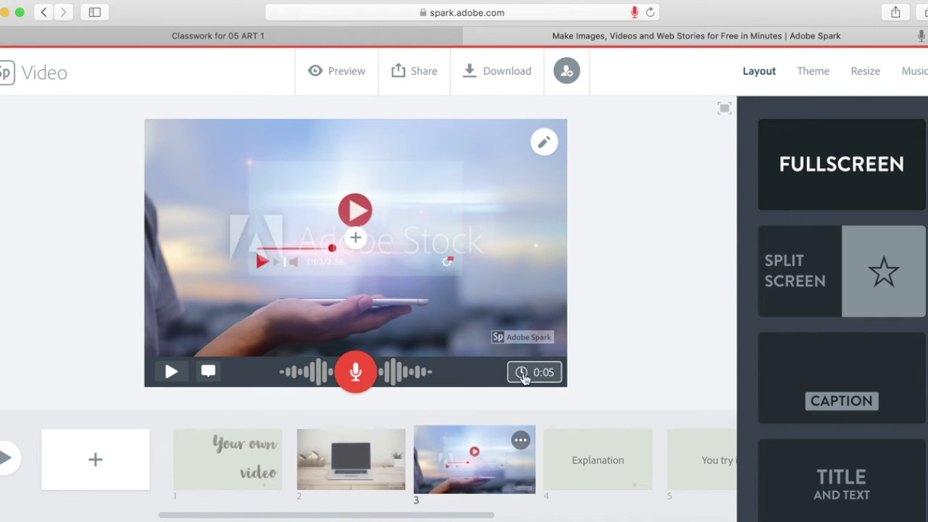
# View the Remove narration option without using it, then go to the Explanation slide.
pyautogui.click(532, 373)
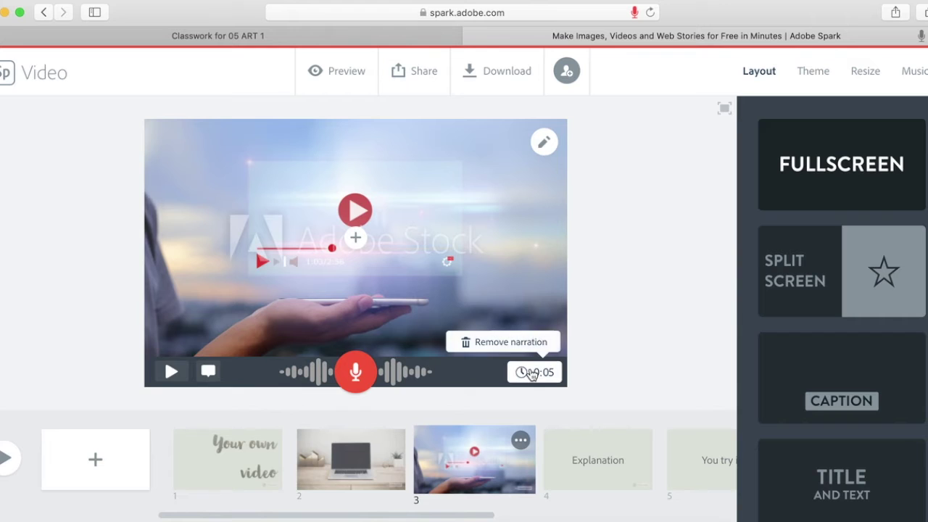
pyautogui.click(594, 464)
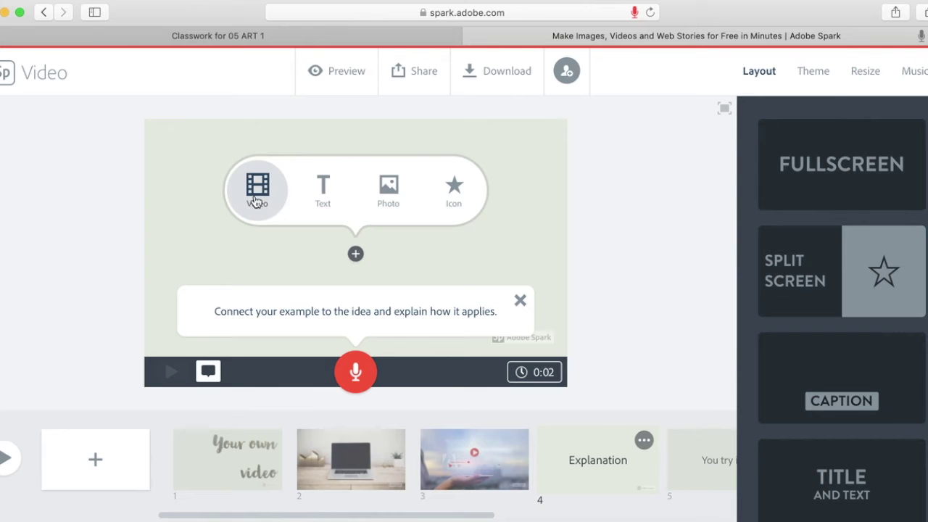
# Load the clip IMG_8646.MOV from the Downloads folder into the slide's video trimmer.
pyautogui.click(257, 189)
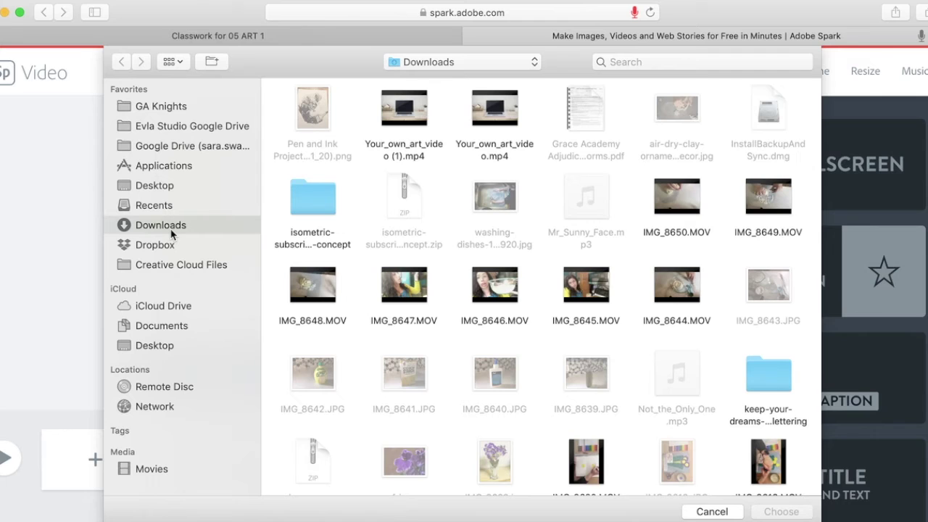
pyautogui.click(511, 294)
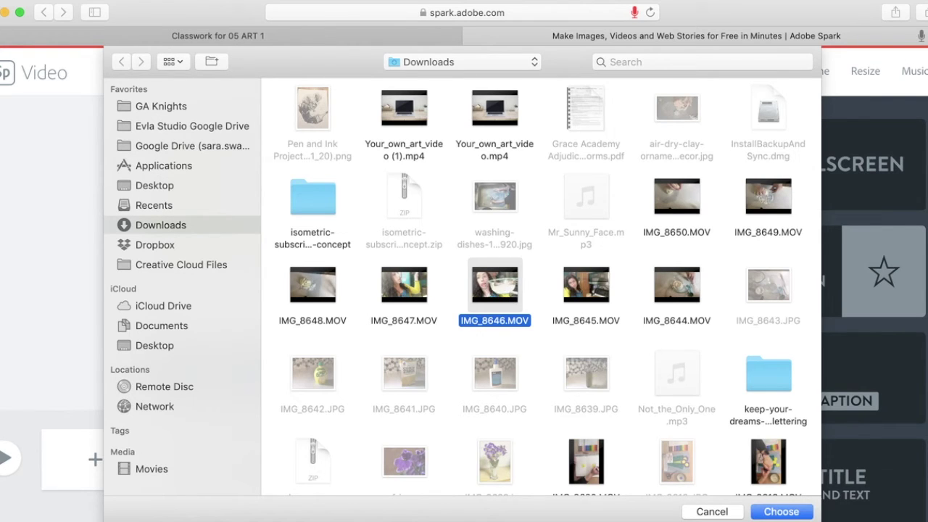
pyautogui.click(780, 512)
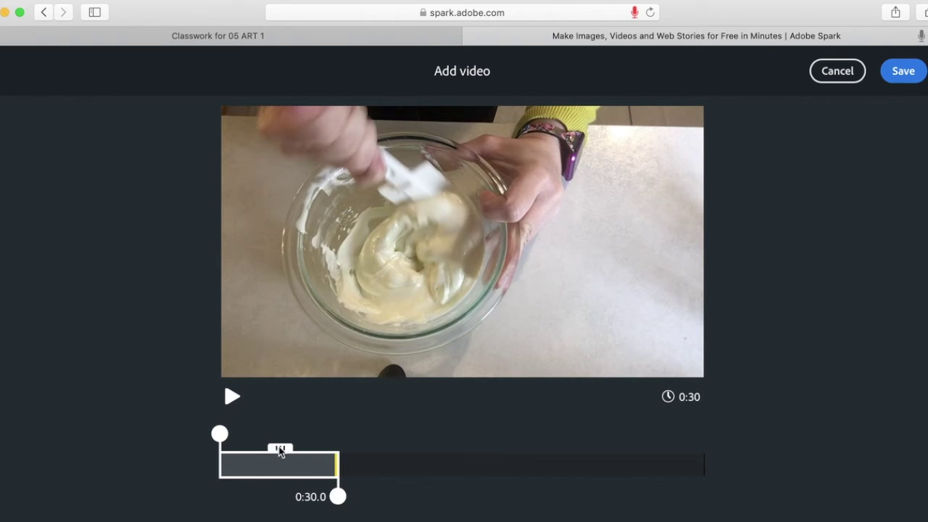
# Move the 29-second trim window later in the stirring clip, preview it, and save it.
pyautogui.moveTo(276, 452); pyautogui.dragTo(377, 451)
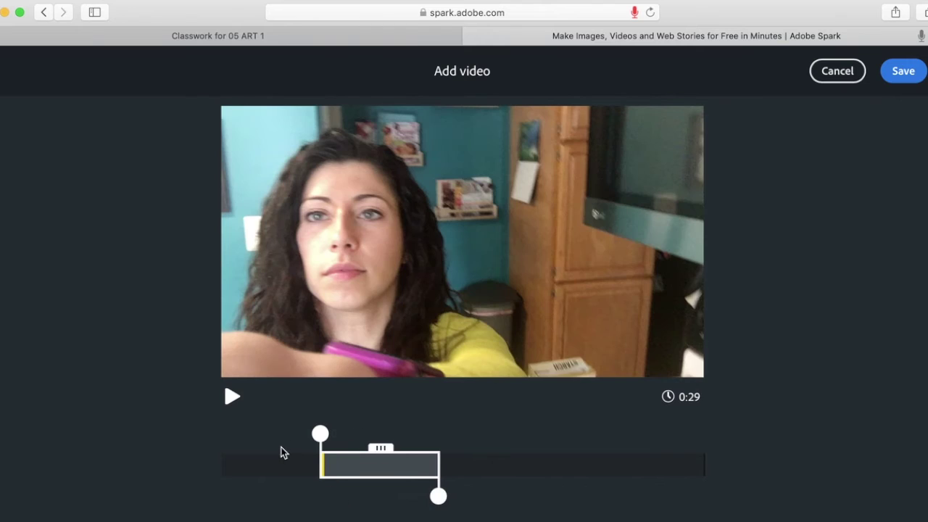
pyautogui.click(230, 396)
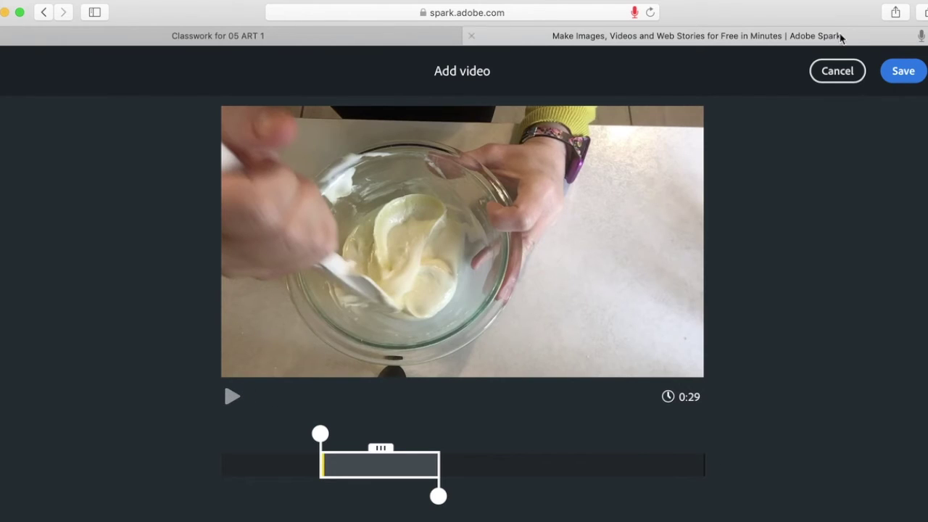
pyautogui.click(905, 72)
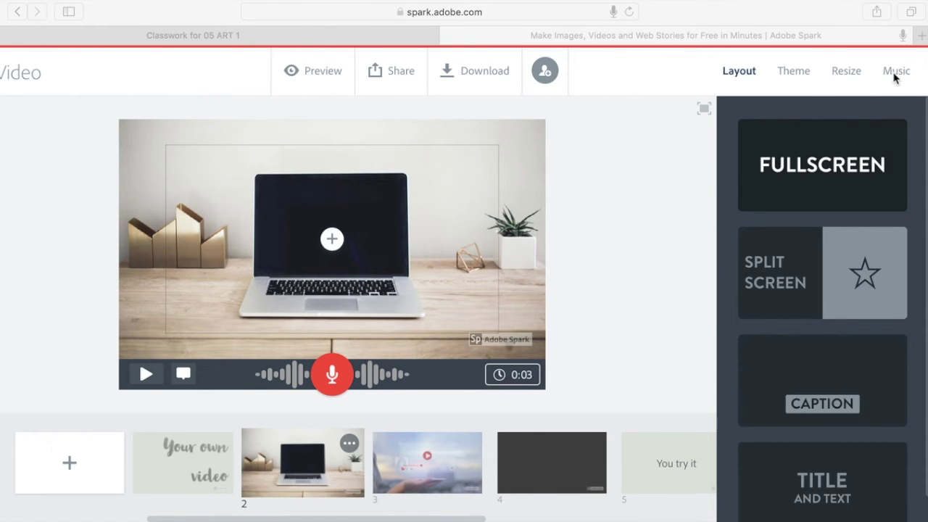
# Replace Across the Bridge with the Happy track Highway as the background music.
pyautogui.click(896, 76)
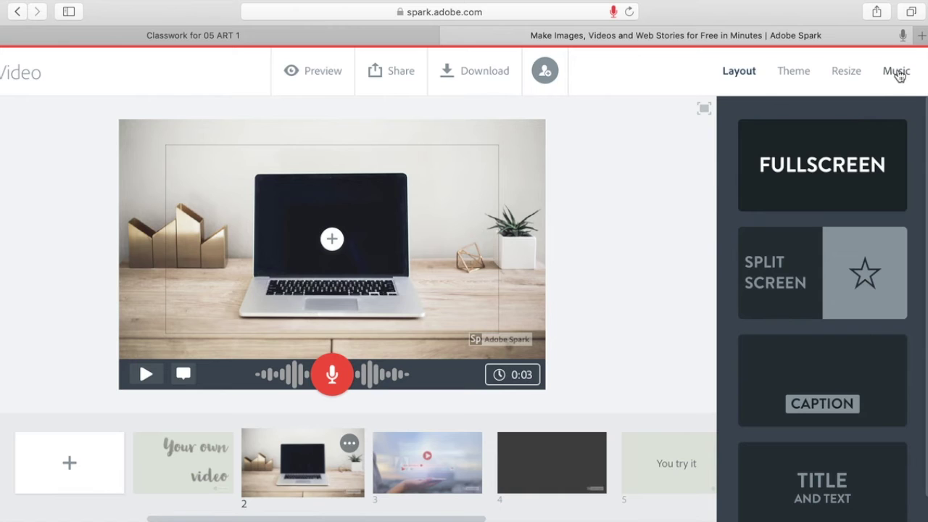
pyautogui.click(903, 76)
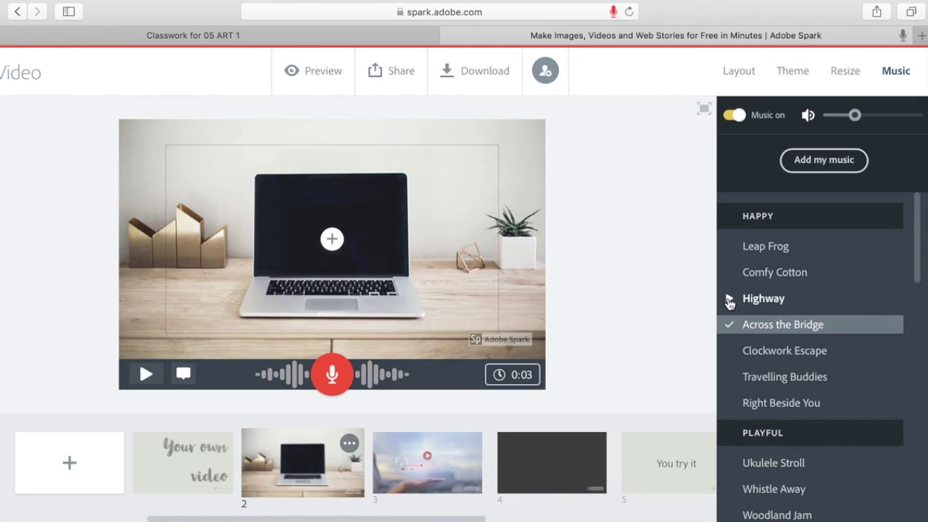
pyautogui.click(772, 302)
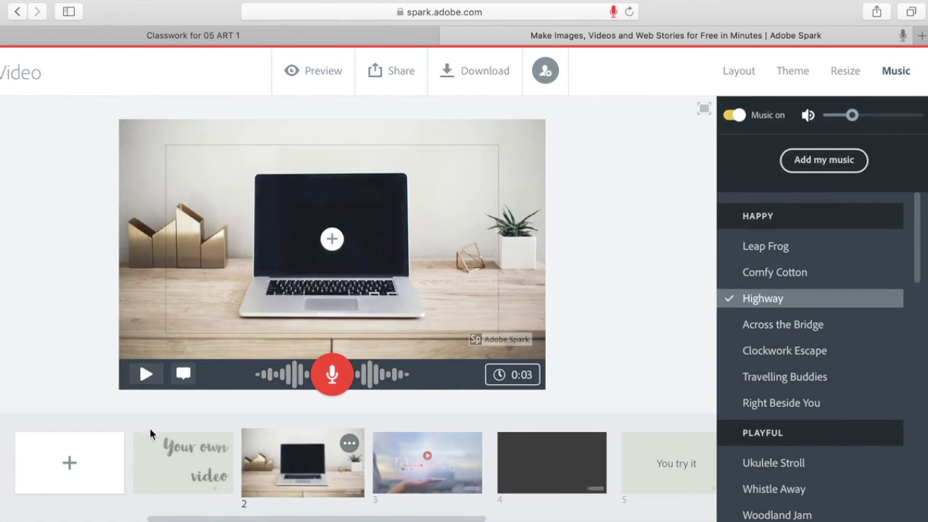
# Preview the title slide, then remove and re-record the laptop photo slide's narration.
pyautogui.click(158, 459)
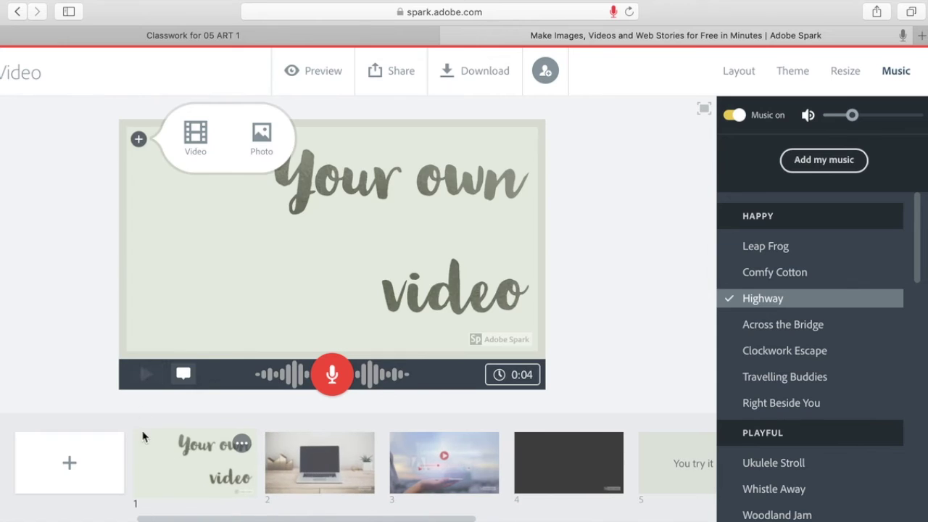
pyautogui.click(145, 378)
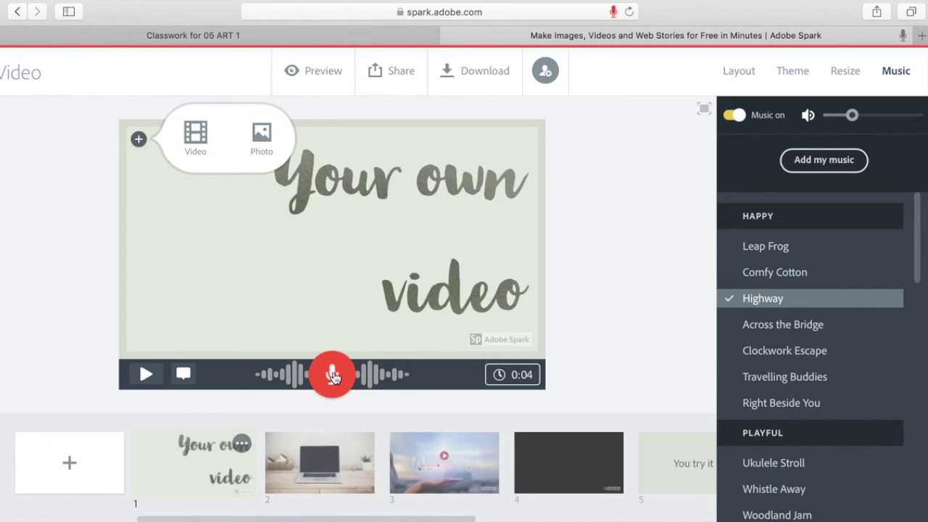
pyautogui.click(320, 463)
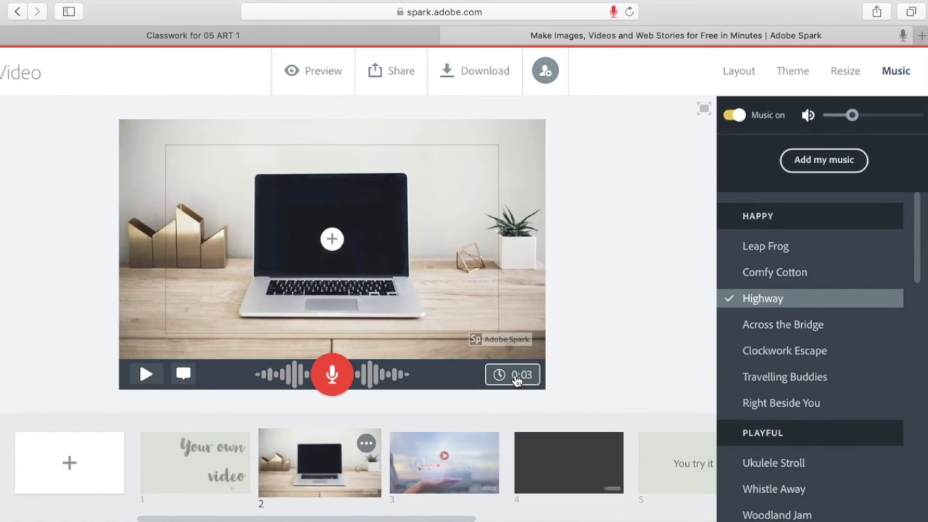
pyautogui.click(516, 377)
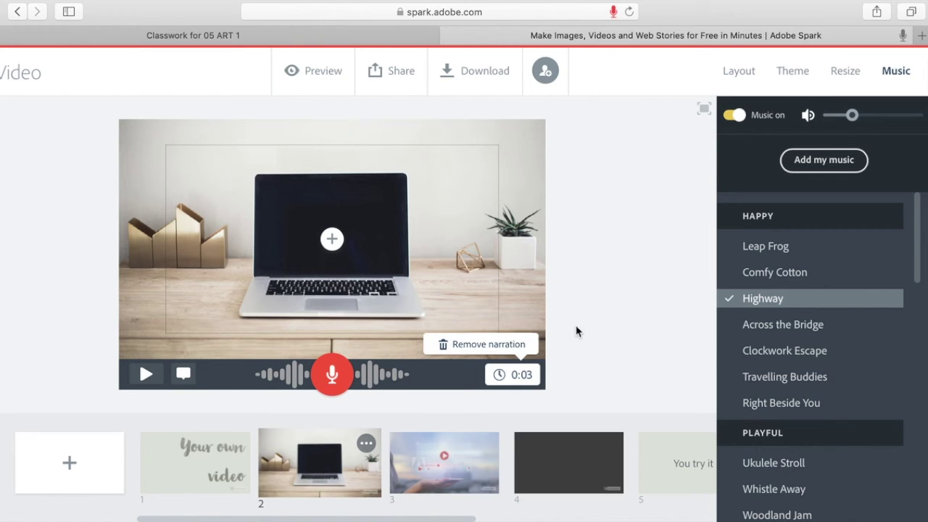
pyautogui.click(520, 347)
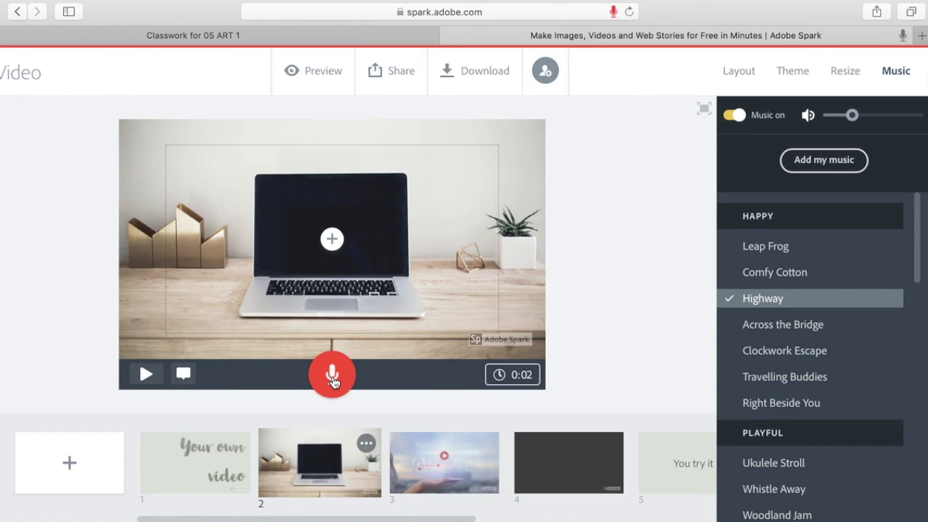
pyautogui.click(333, 376)
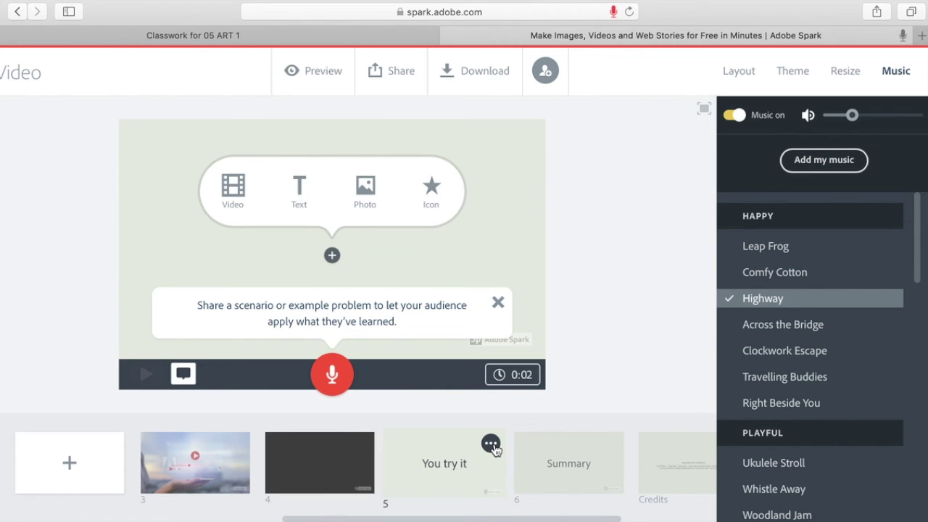
# Delete the You try it slide so Summary becomes slide 5, then bring up sharing options.
pyautogui.click(491, 446)
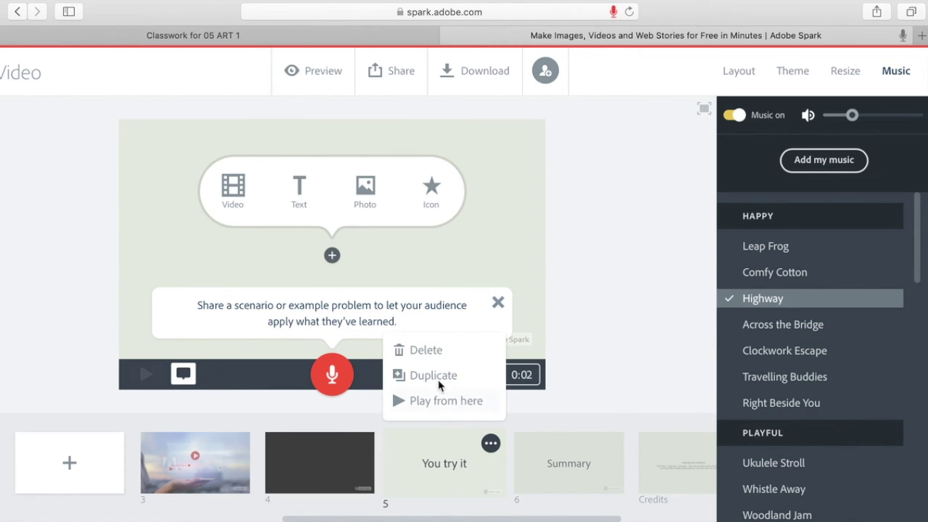
pyautogui.click(426, 351)
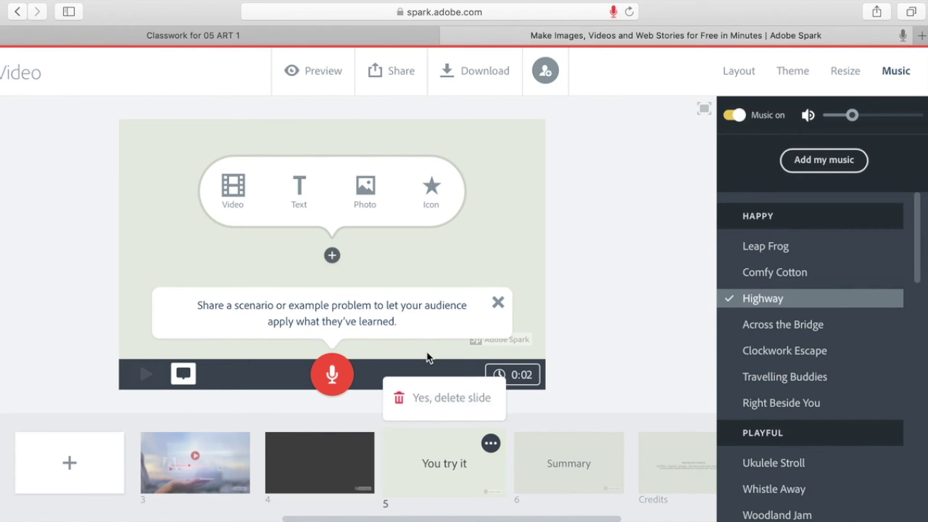
pyautogui.click(449, 399)
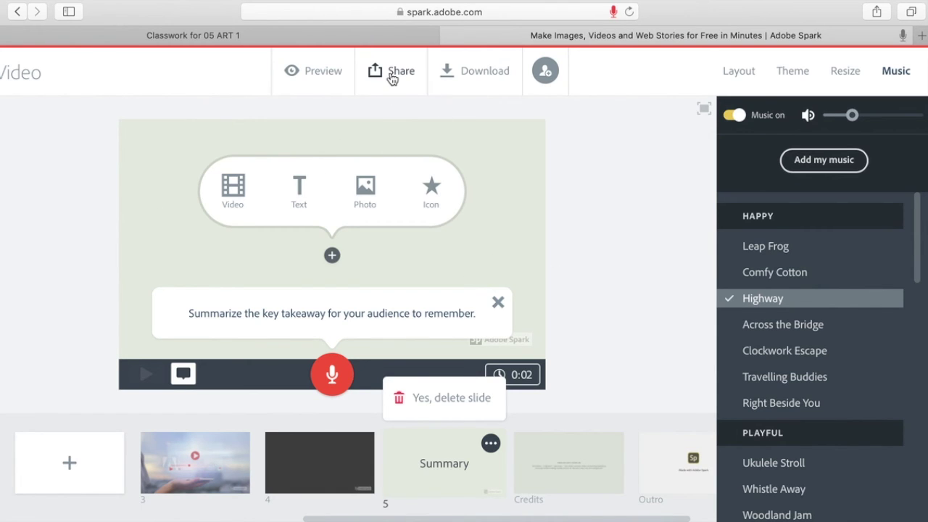
pyautogui.click(390, 75)
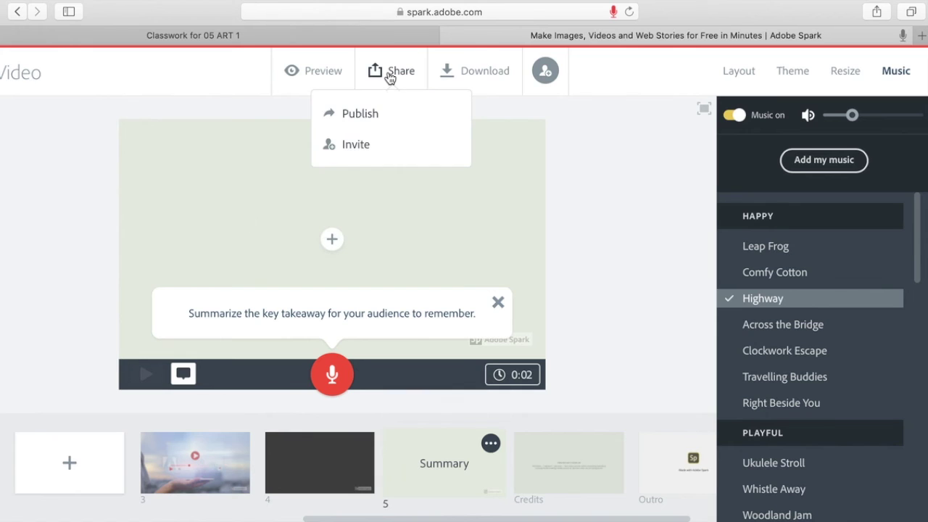
# Publish the video as 'Teach a Lesson' with Get noticed switched off and create its link.
pyautogui.click(363, 118)
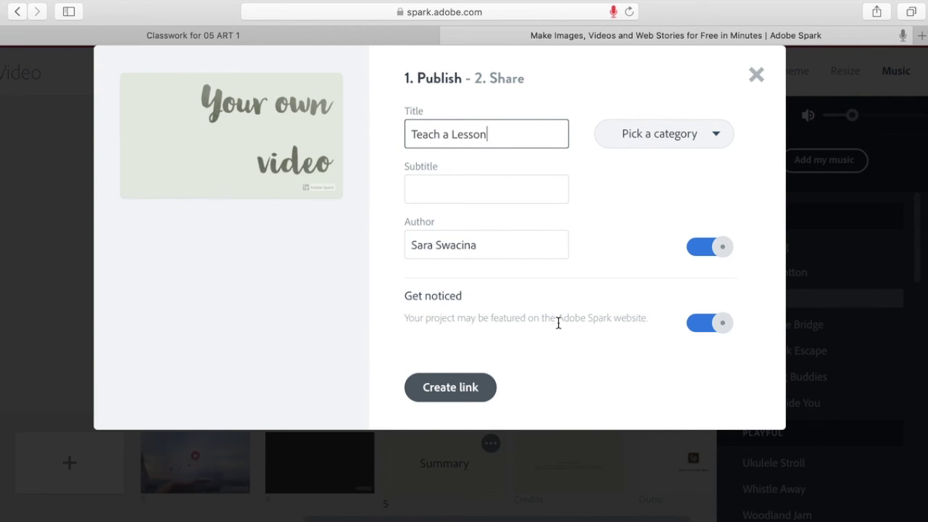
pyautogui.click(725, 326)
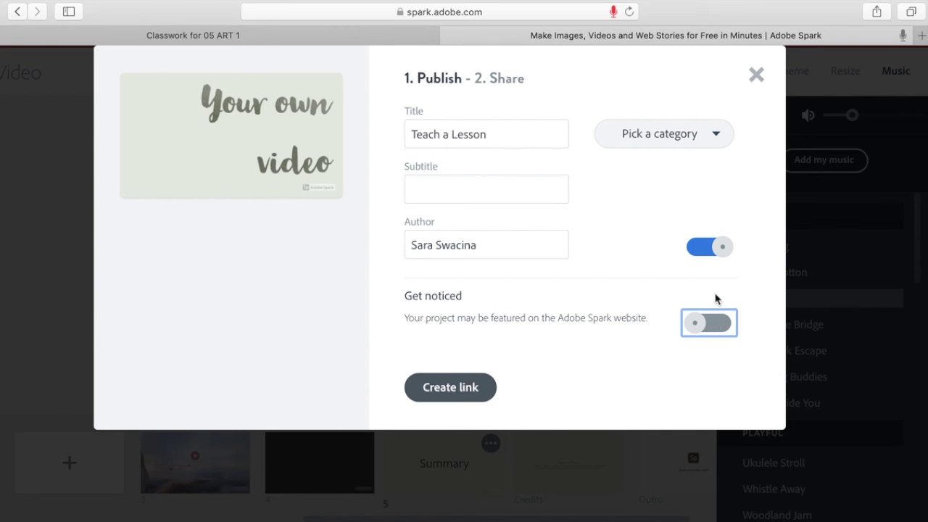
pyautogui.click(443, 398)
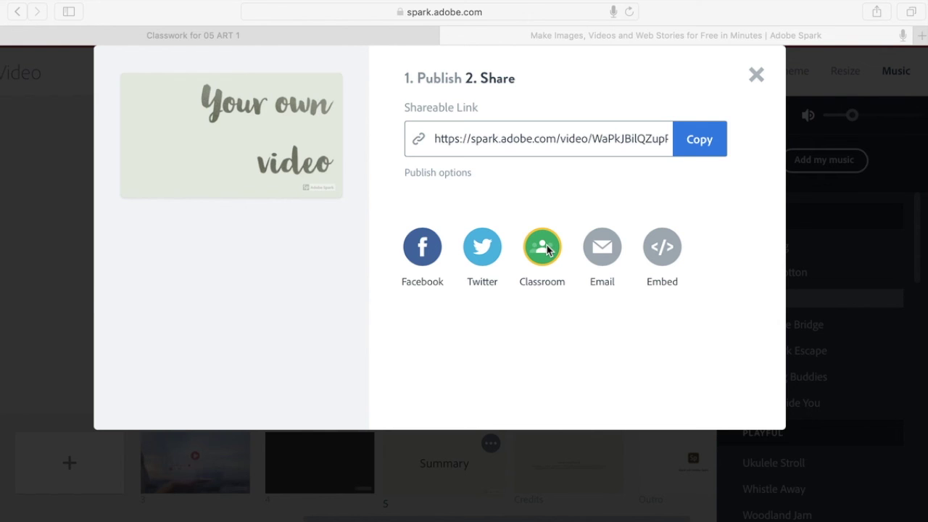
pyautogui.click(547, 251)
# Attach the Teach a Lesson link to the 05 ART class's Video Upload assignment via Classroom.
pyautogui.click(547, 250)
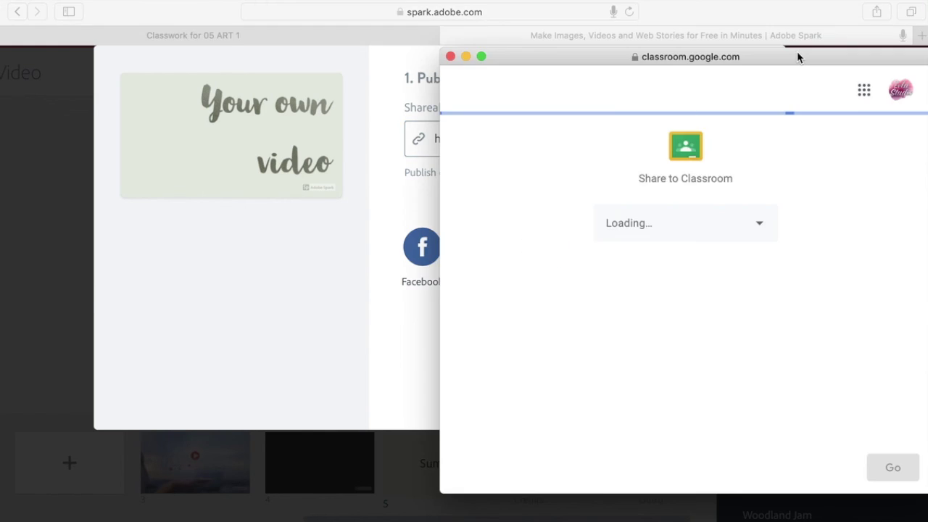
pyautogui.moveTo(797, 56); pyautogui.dragTo(471, 18)
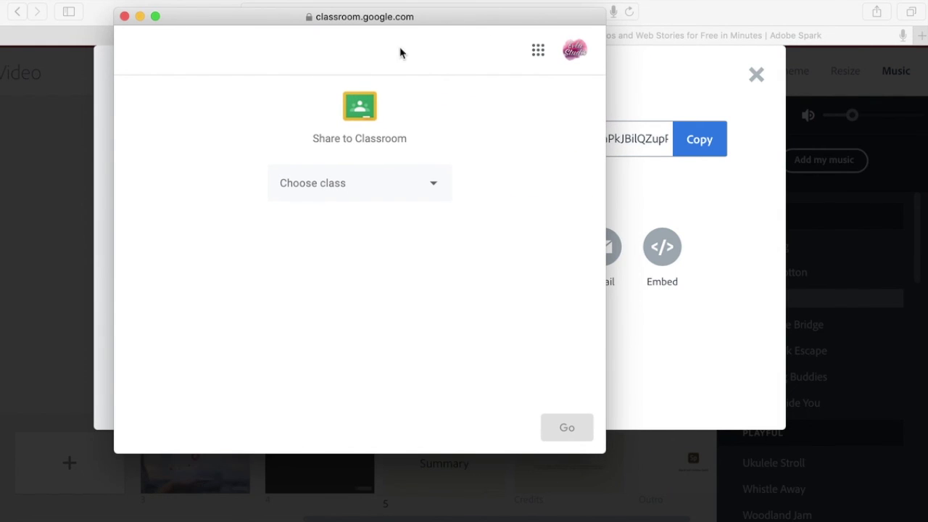
pyautogui.click(429, 187)
pyautogui.click(377, 274)
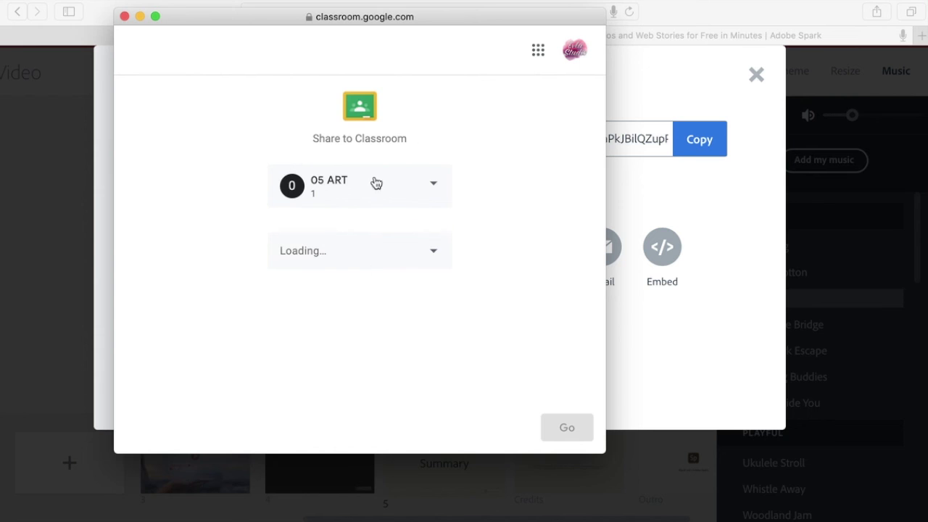
pyautogui.click(432, 259)
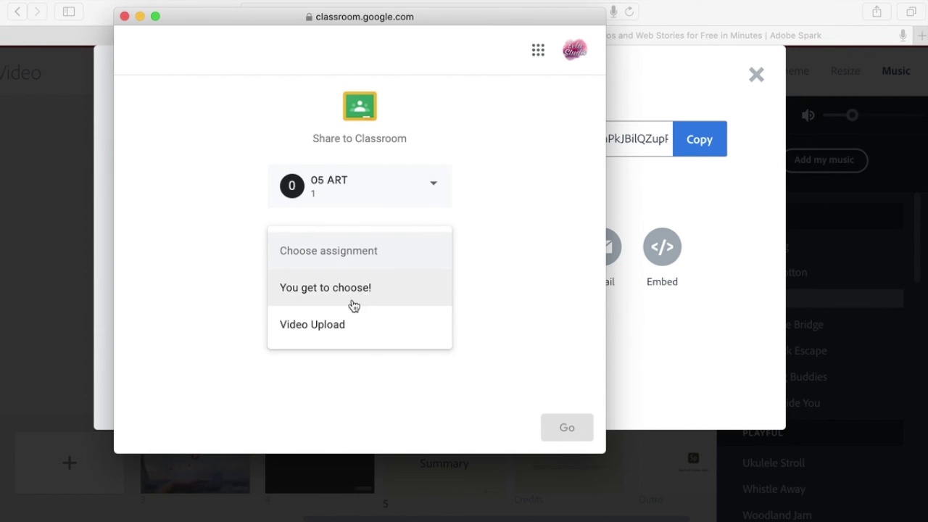
pyautogui.click(323, 327)
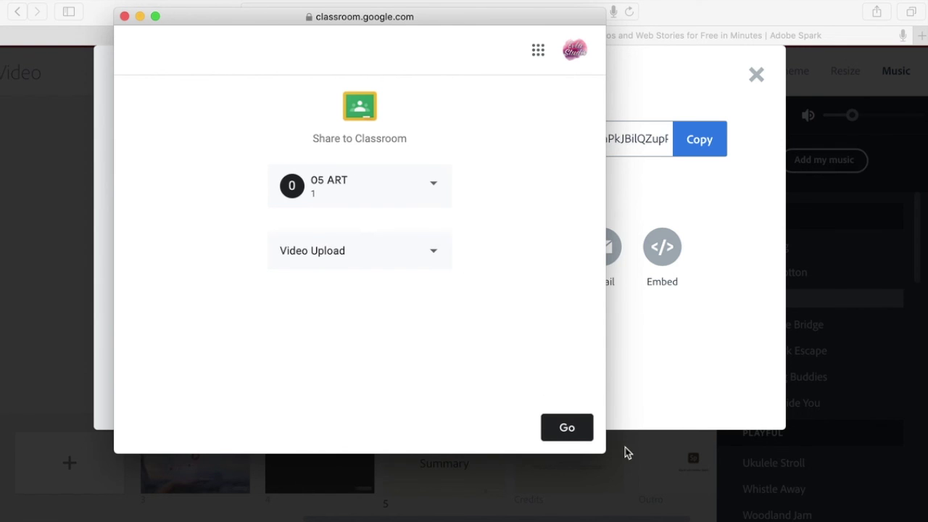
pyautogui.click(566, 430)
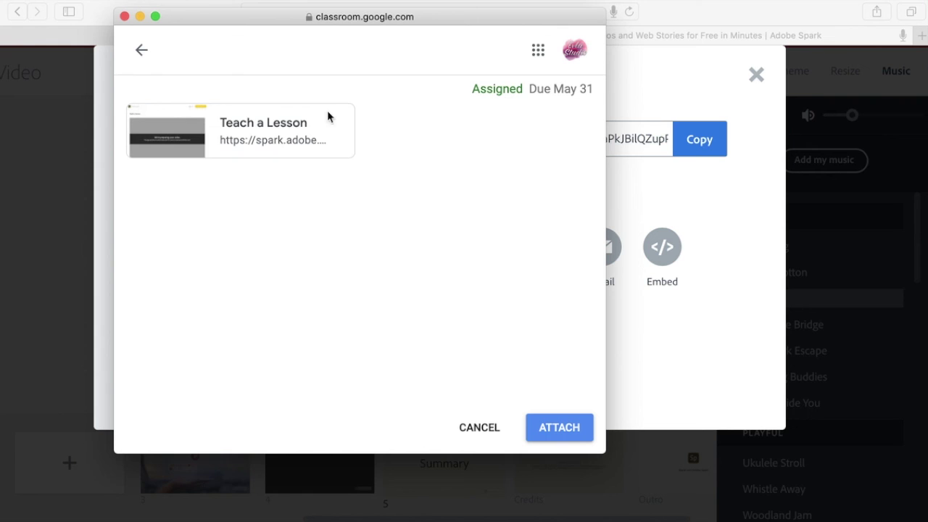
pyautogui.click(574, 429)
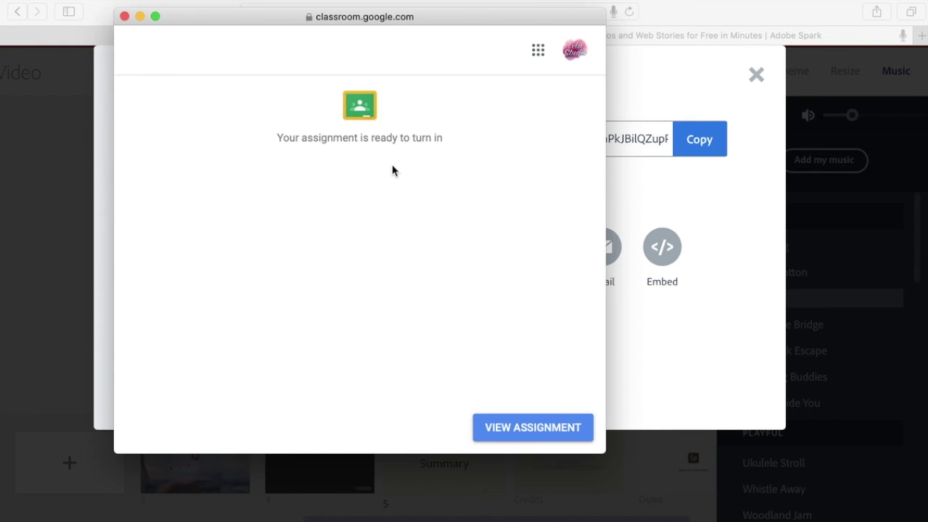
# Open the Video Upload assignment and verify the attachment from the teacher's 05 ART Classwork view.
pyautogui.click(523, 427)
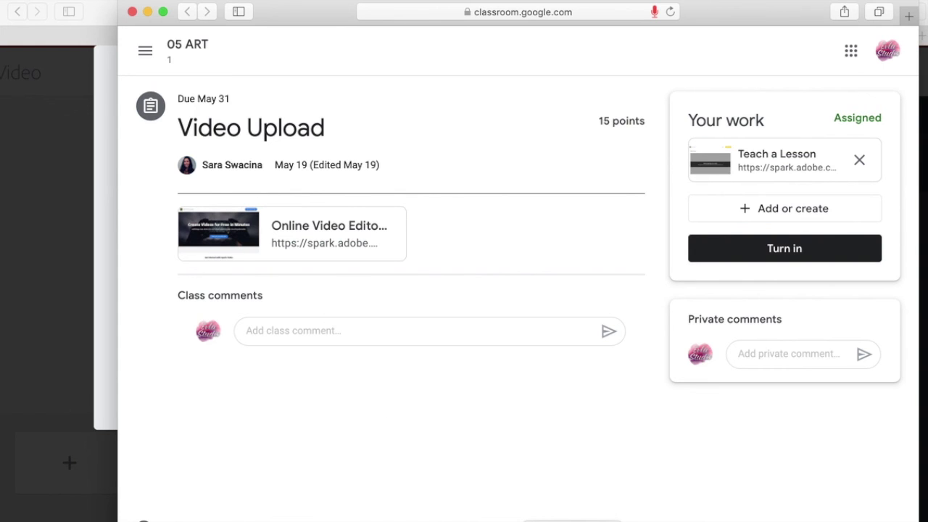
pyautogui.press('super+Tab')
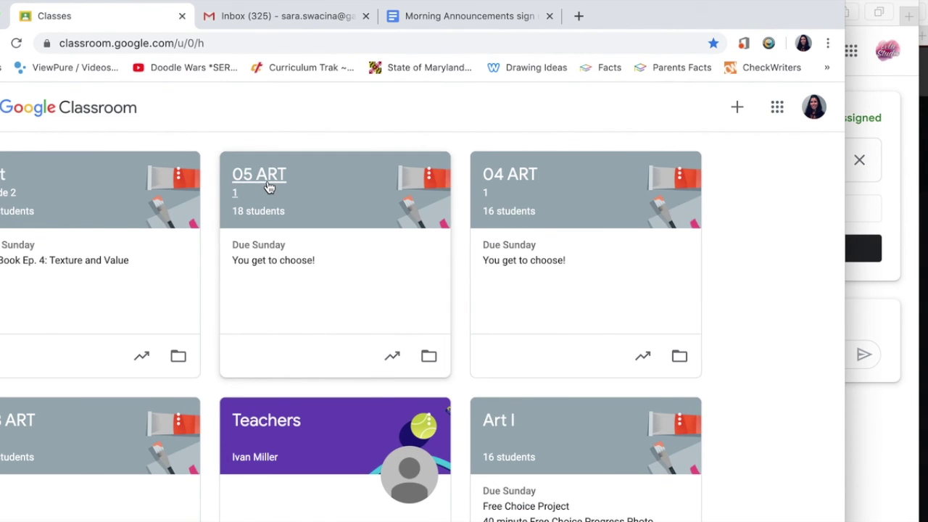
pyautogui.click(269, 187)
pyautogui.click(358, 116)
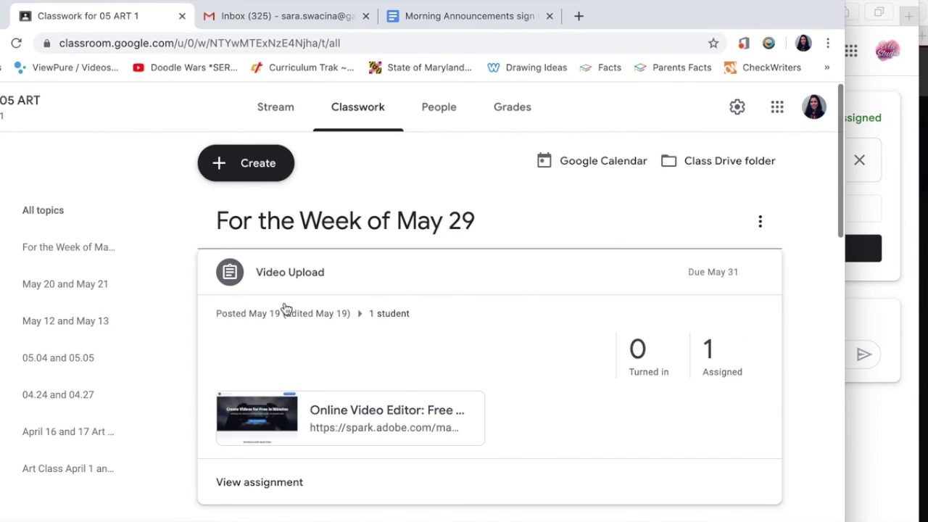
pyautogui.click(276, 483)
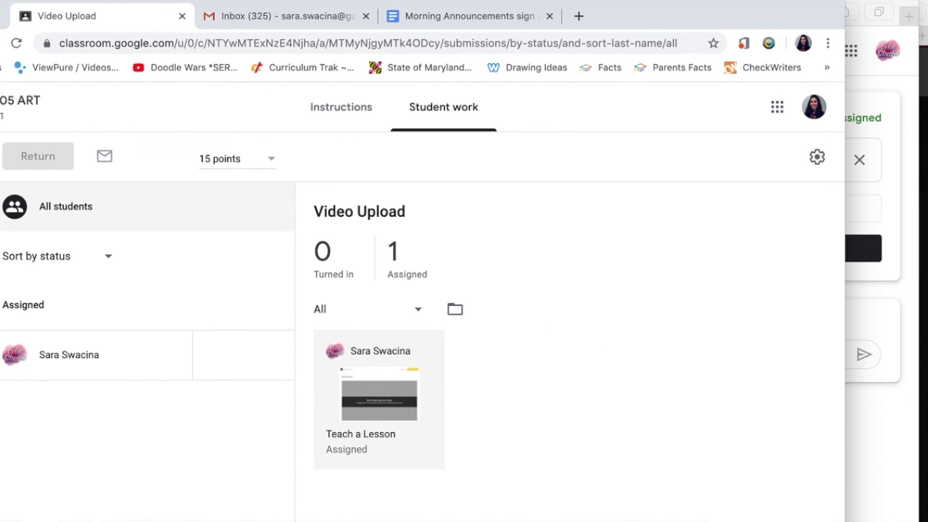
pyautogui.click(1, 16)
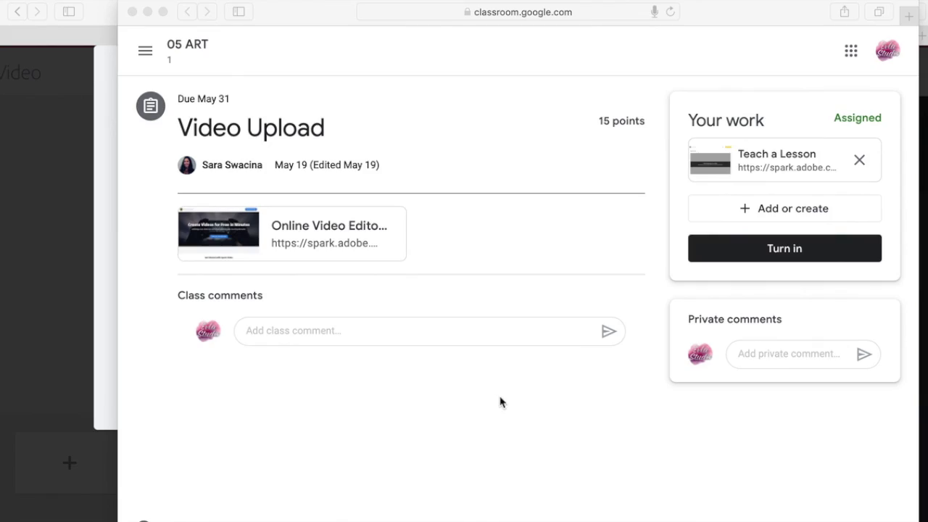